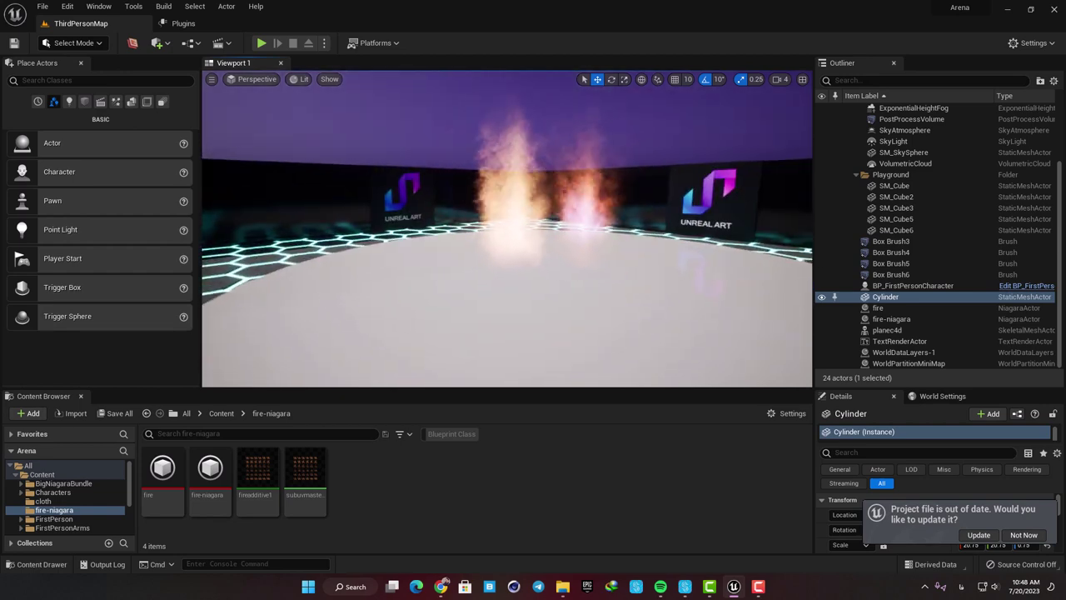
Examine the two fire effects on the arena platform from several angles.
mouse_move(481, 271)
right_down()
mouse_move(470, 264)
mouse_move(481, 272)
right_up()
click(483, 262)
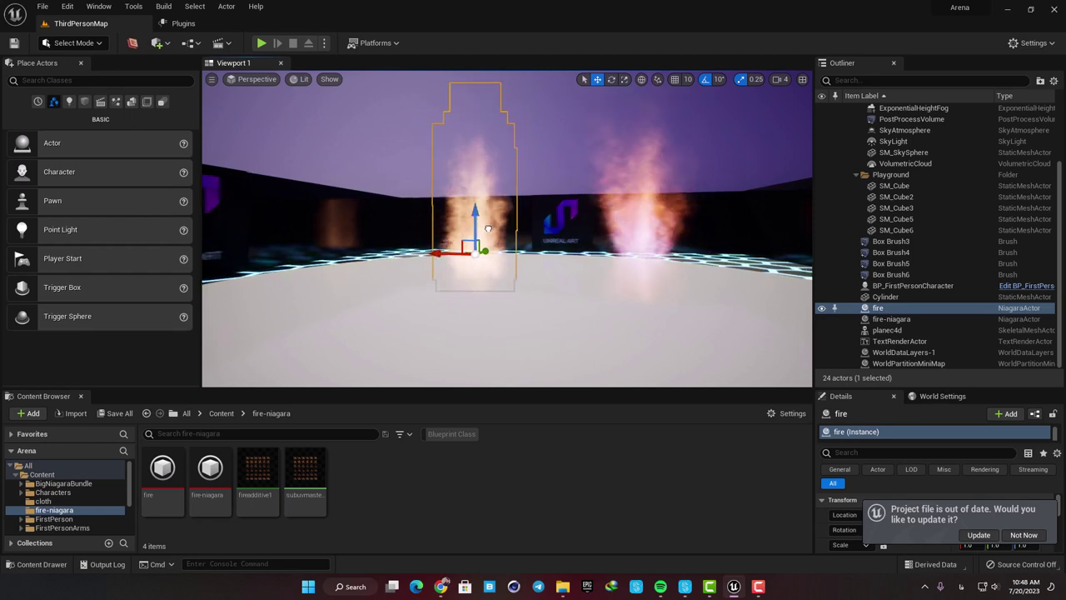
alt+drag(489, 228, 716, 228)
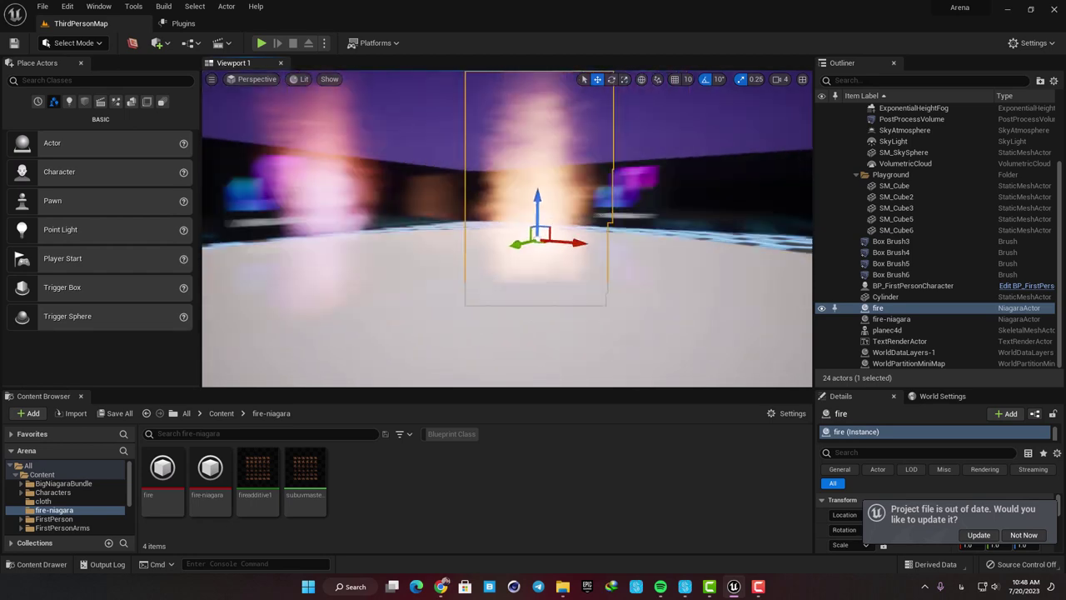
alt+drag(534, 302, 508, 283)
click(588, 302)
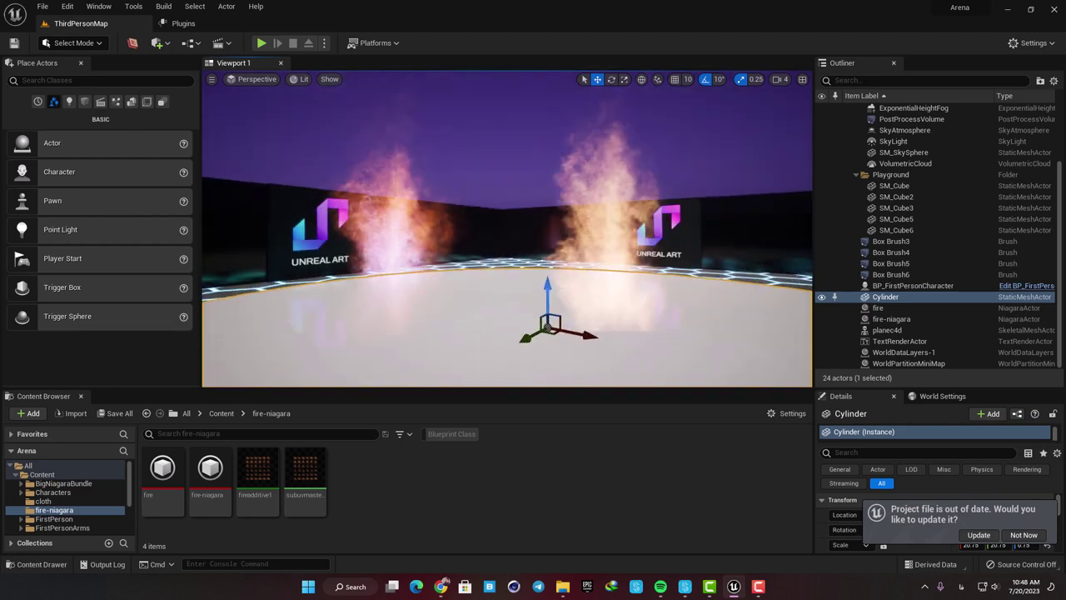
right_drag(508, 283, 501, 258)
click(736, 260)
click(702, 301)
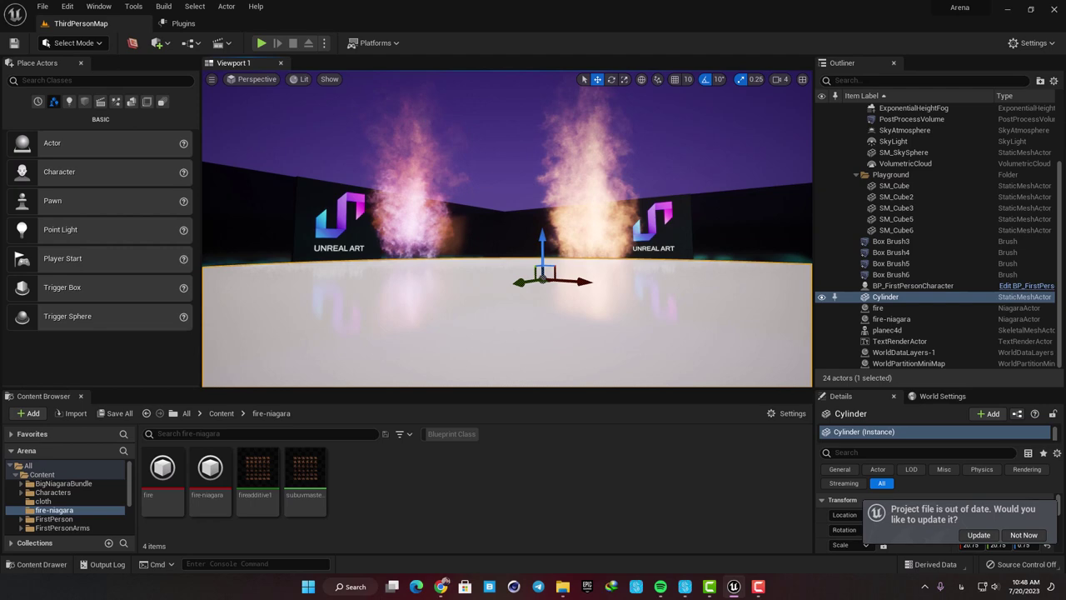
key(g)
key(g)
alt+drag(533, 283, 599, 283)
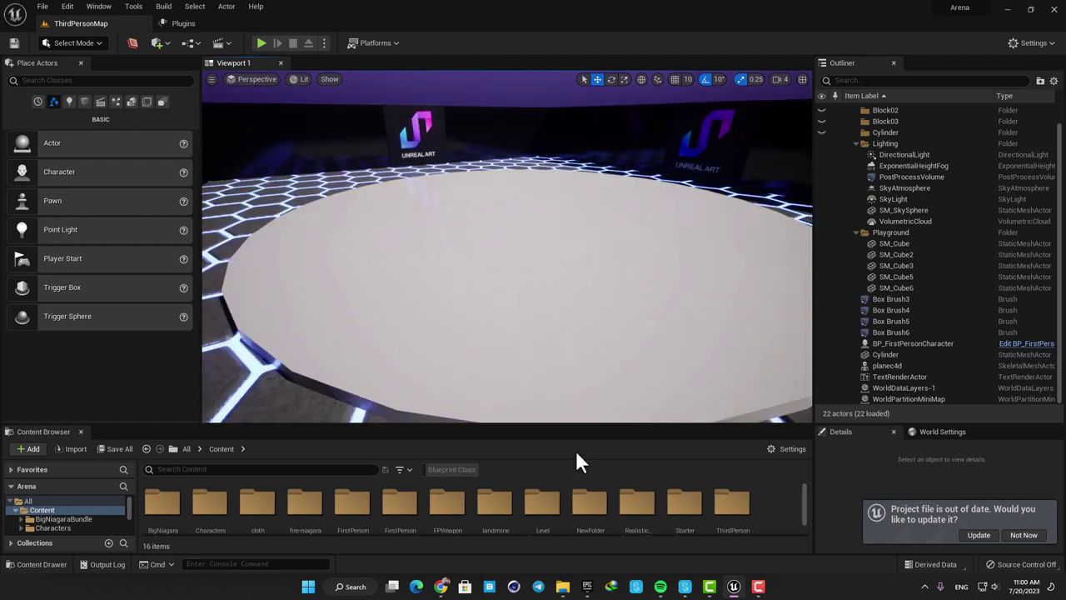
Enlarge the Content Browser so more rows of the Content folder fit.
drag(576, 423, 593, 357)
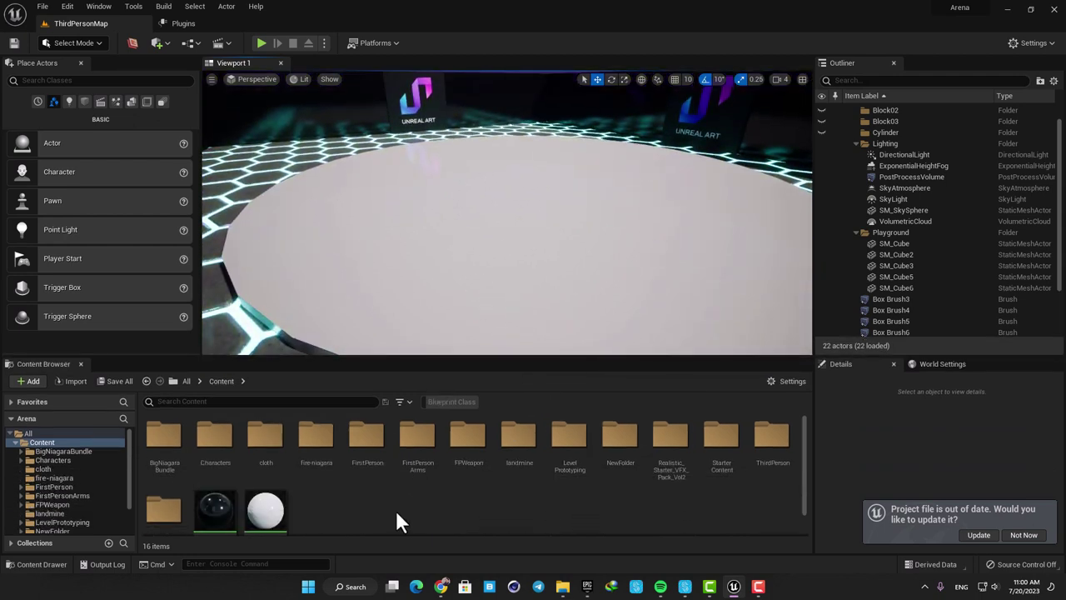
right_click(397, 512)
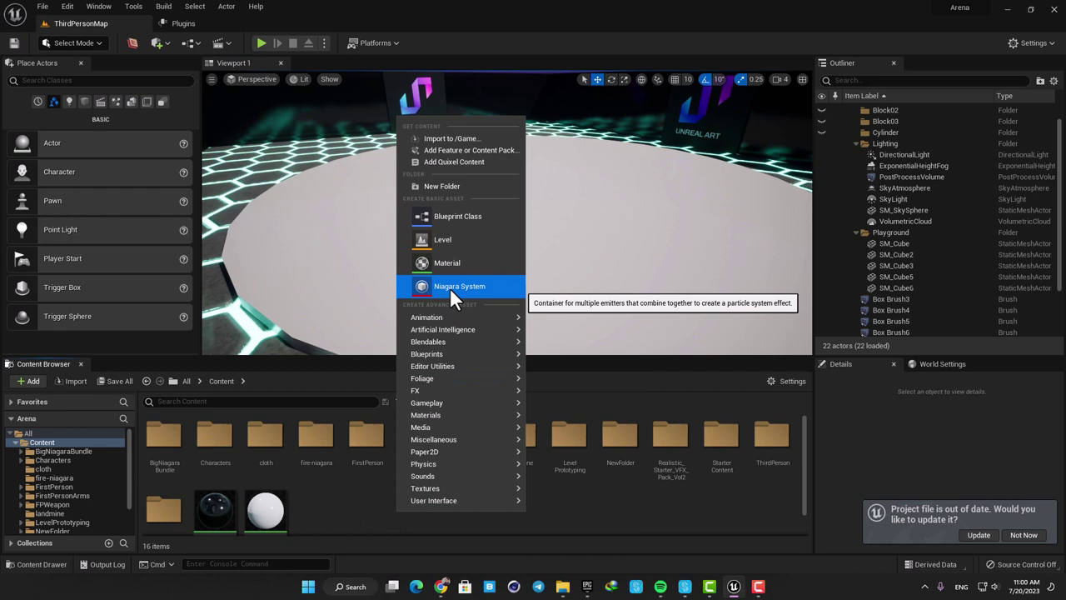
click(360, 512)
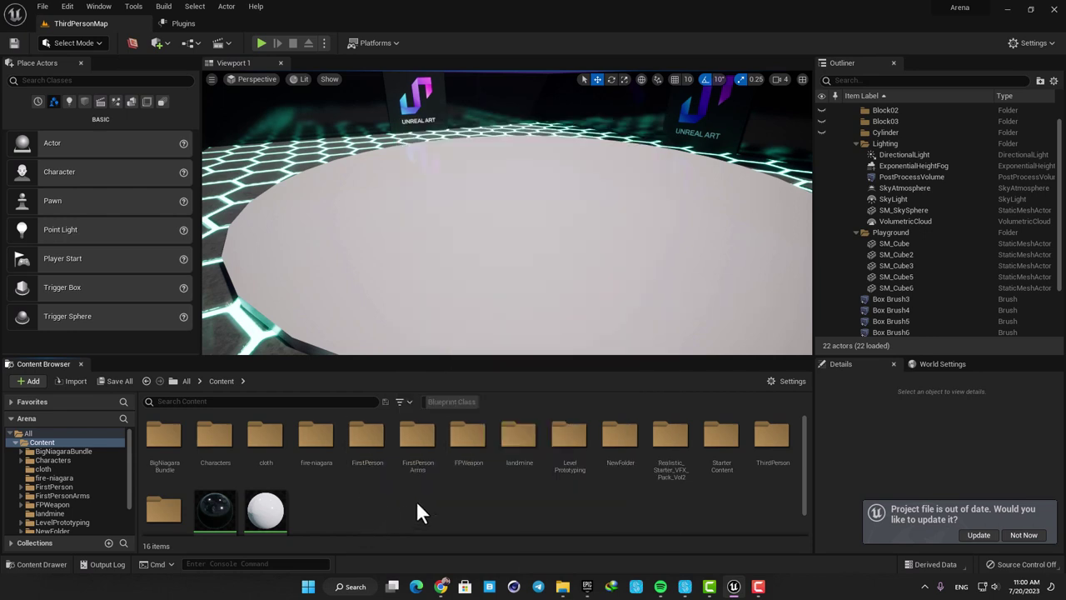
right_drag(557, 309, 567, 242)
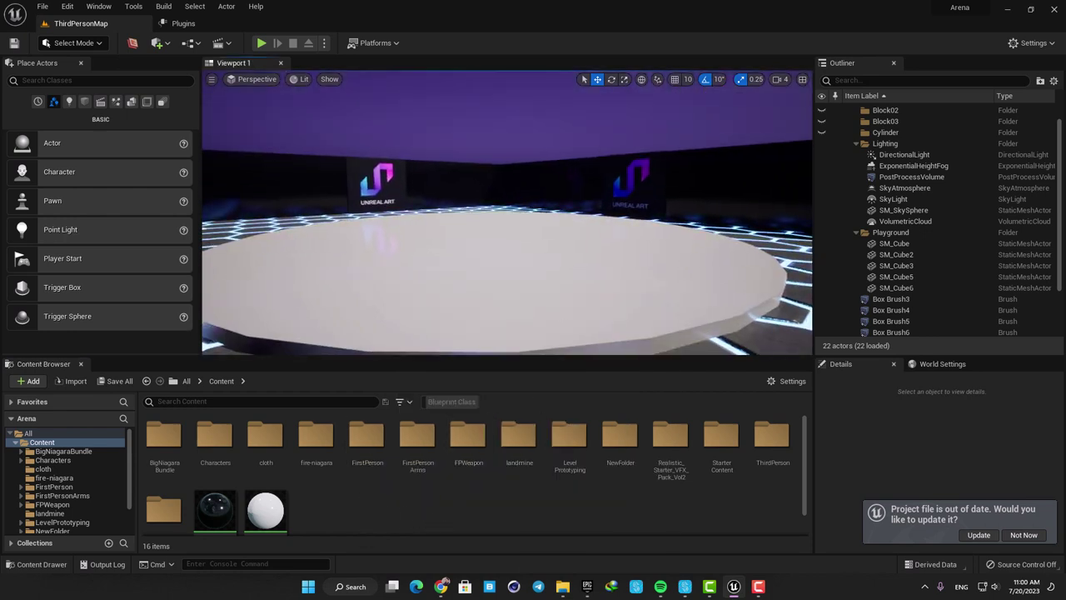
right_drag(555, 284, 564, 308)
Switch to the Epic Games Launcher and review the Realistic Starter VFX Pack Vol 2 product page and its preview images.
click(588, 587)
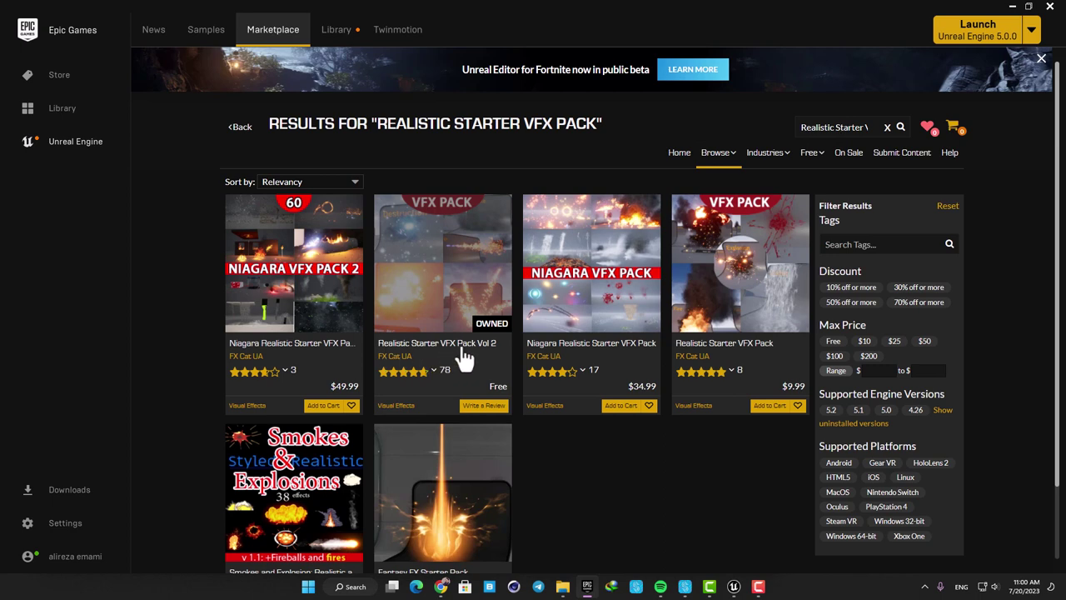
click(469, 305)
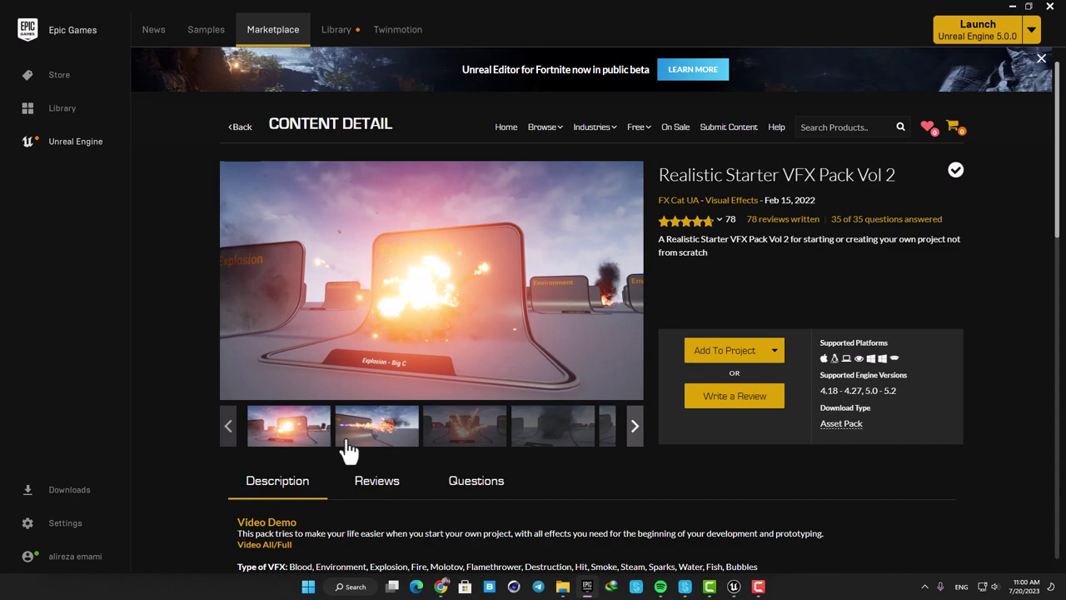
click(346, 440)
click(460, 426)
click(310, 409)
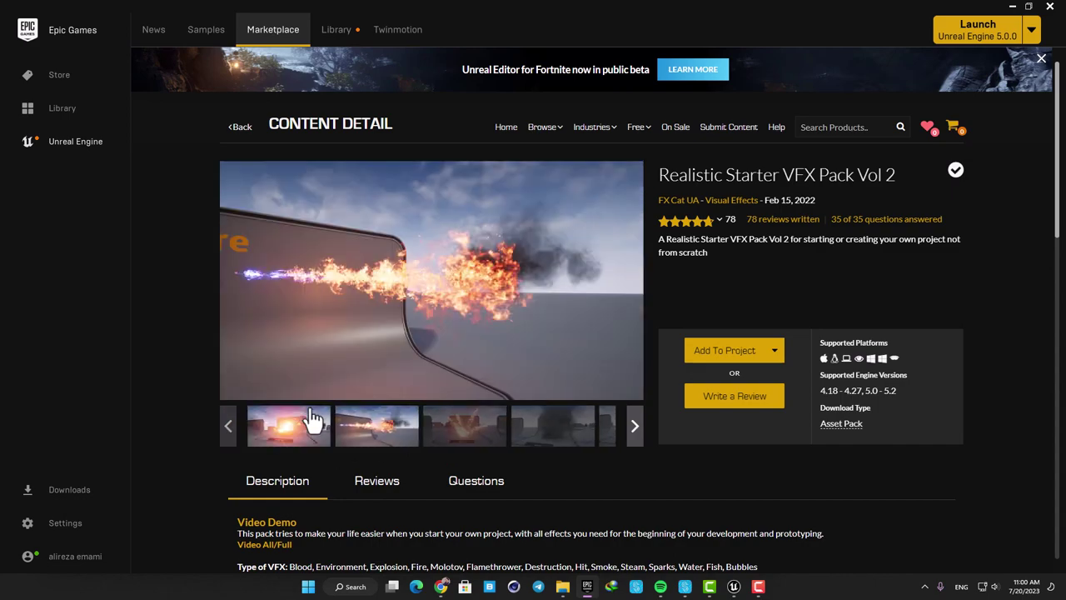
scroll(547, 464, down, 4)
scroll(547, 464, up, 3)
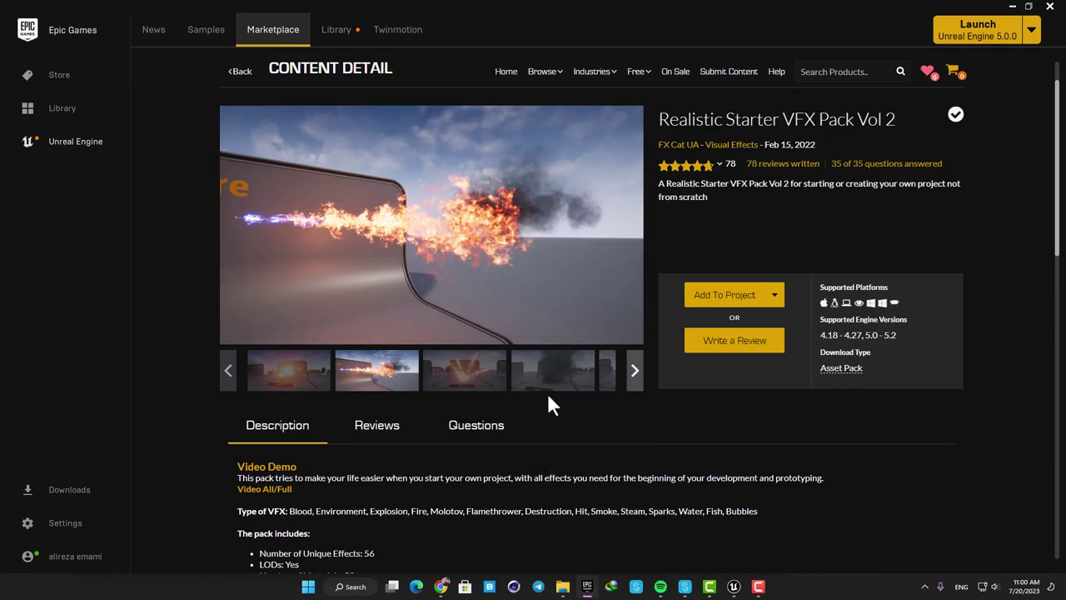
click(1012, 9)
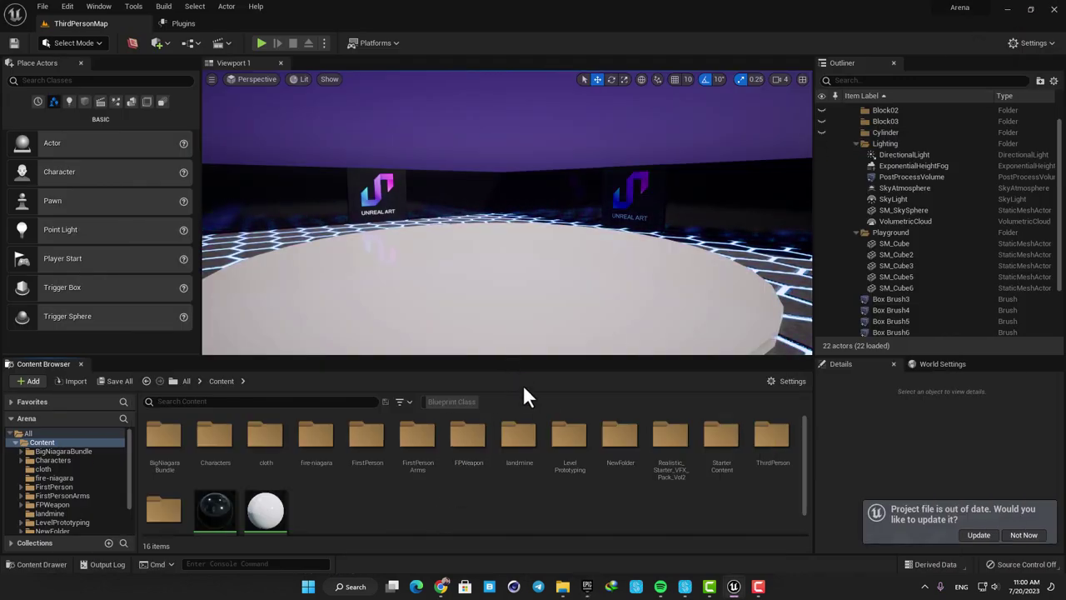
Open the T_Fire_F texture from the Textures folder of Realistic_Starter_VFX_Pack_Vol2 and examine its grid of flame frames.
double_click(668, 433)
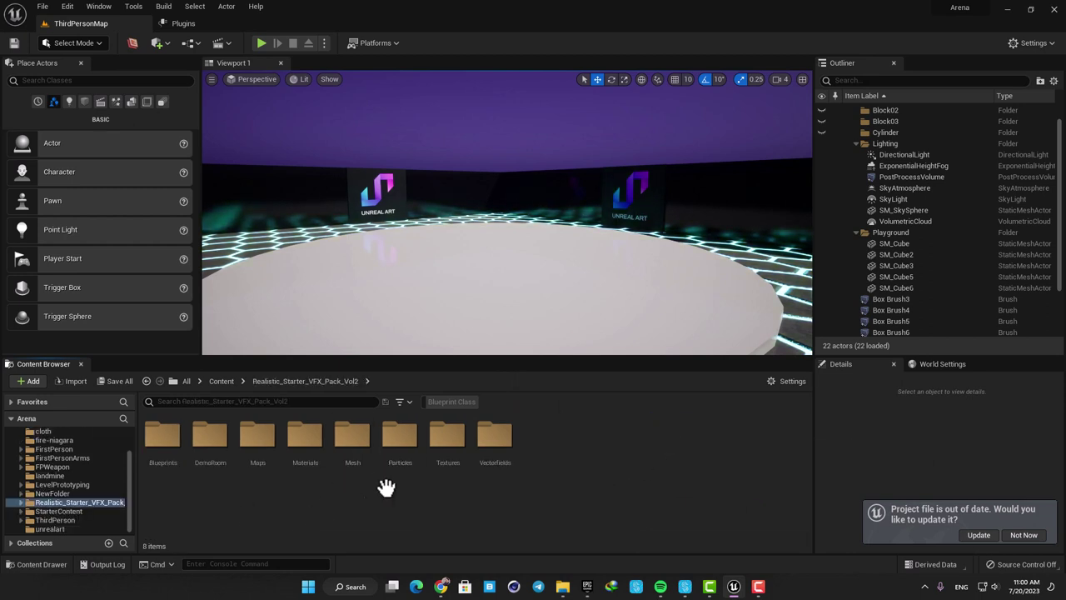
double_click(433, 454)
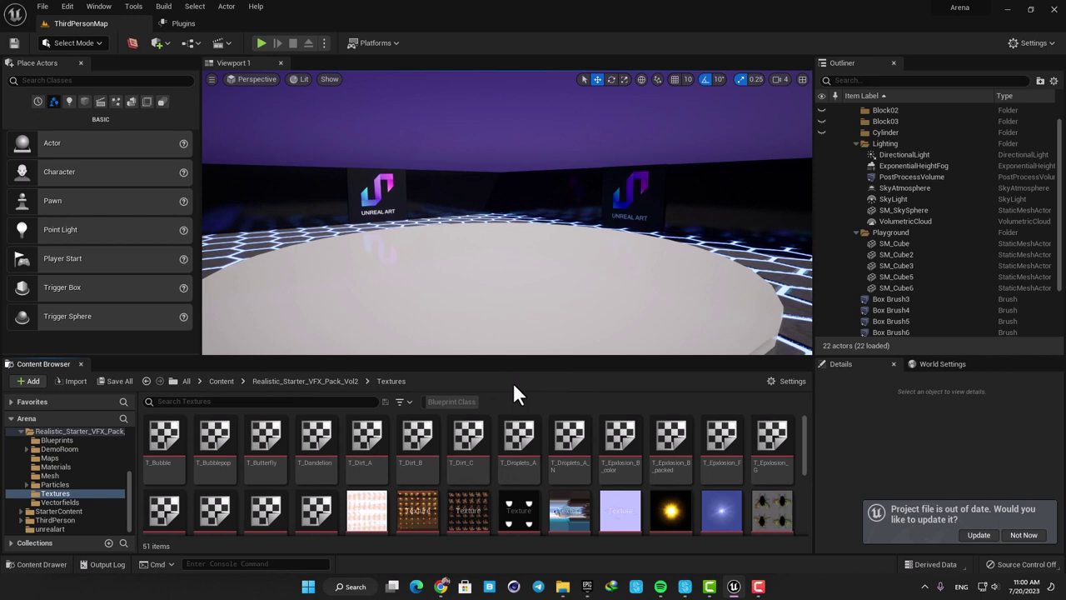
drag(502, 335, 522, 308)
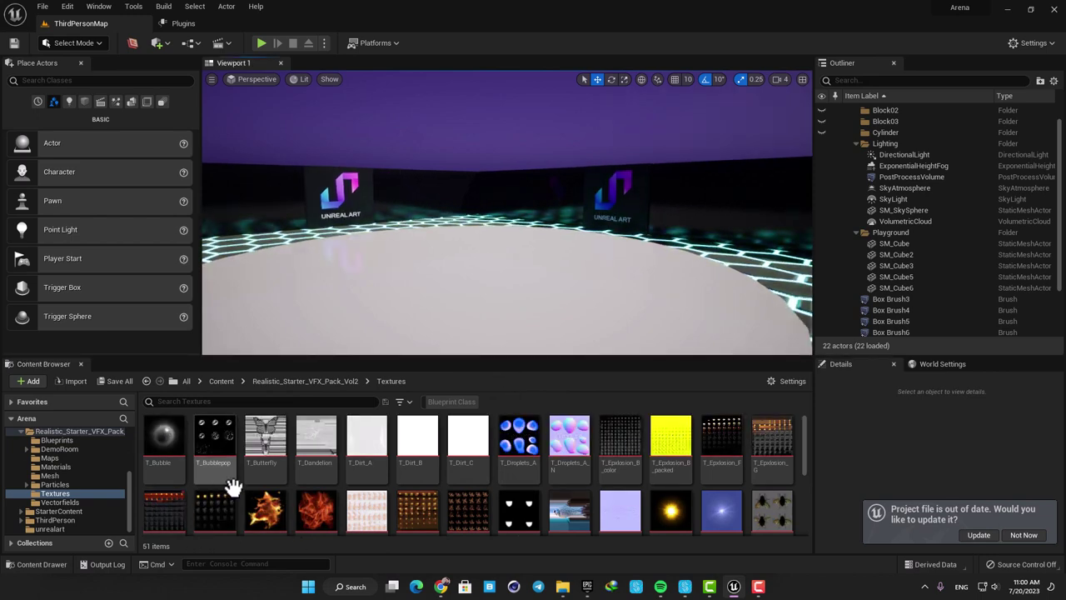
scroll(233, 484, down, 1)
double_click(462, 491)
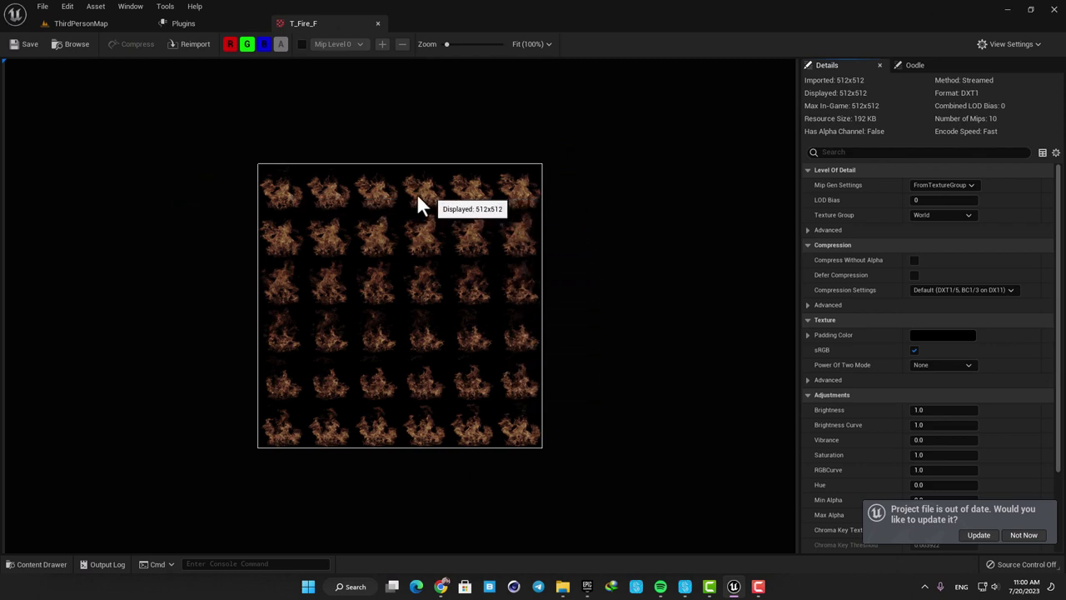
scroll(337, 204, up, 2)
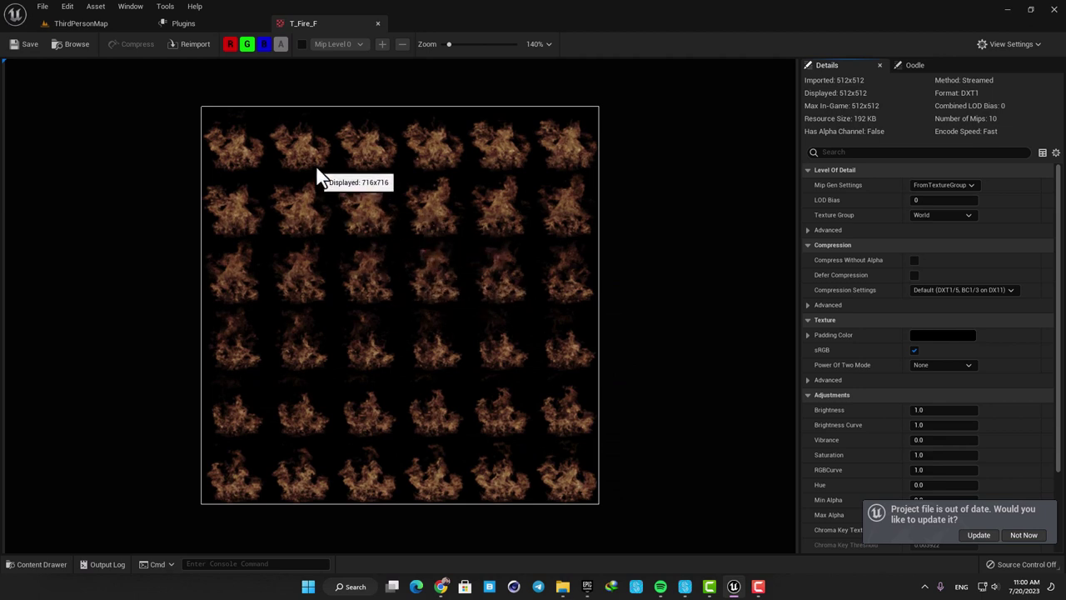
scroll(335, 150, down, 1)
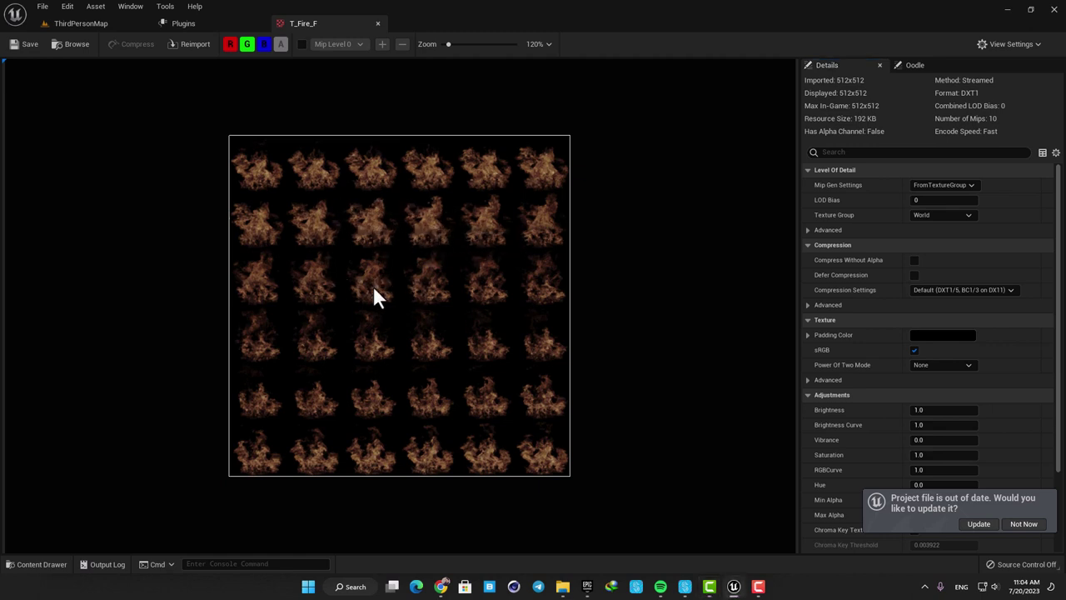
Create a material named firemat in the Content folder of the project and open it for editing.
click(77, 25)
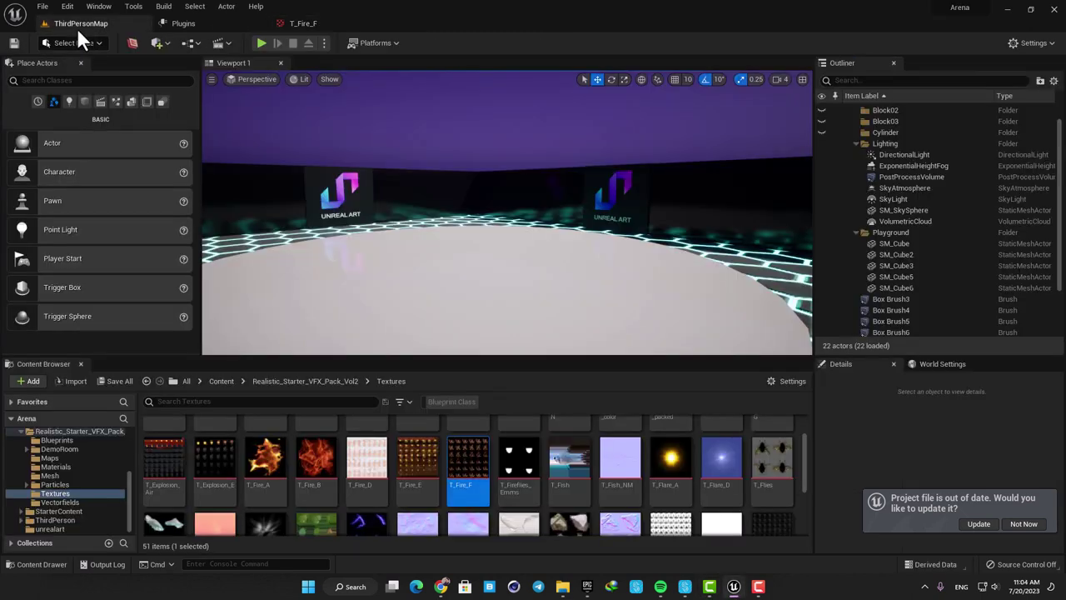
click(222, 380)
right_click(375, 495)
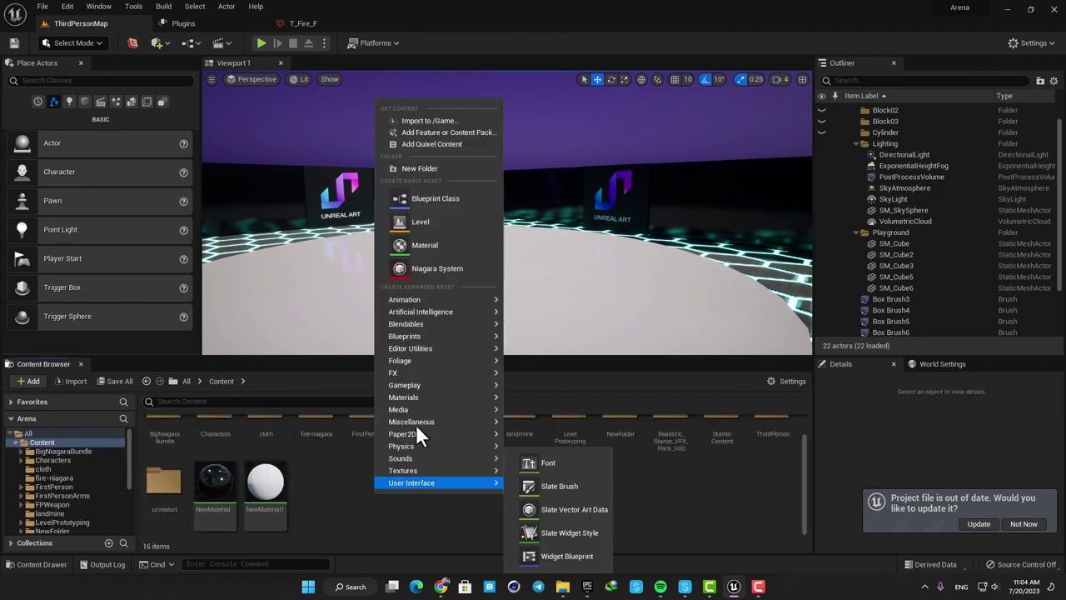
click(423, 244)
text(firemat)
key(Return)
key(Return)
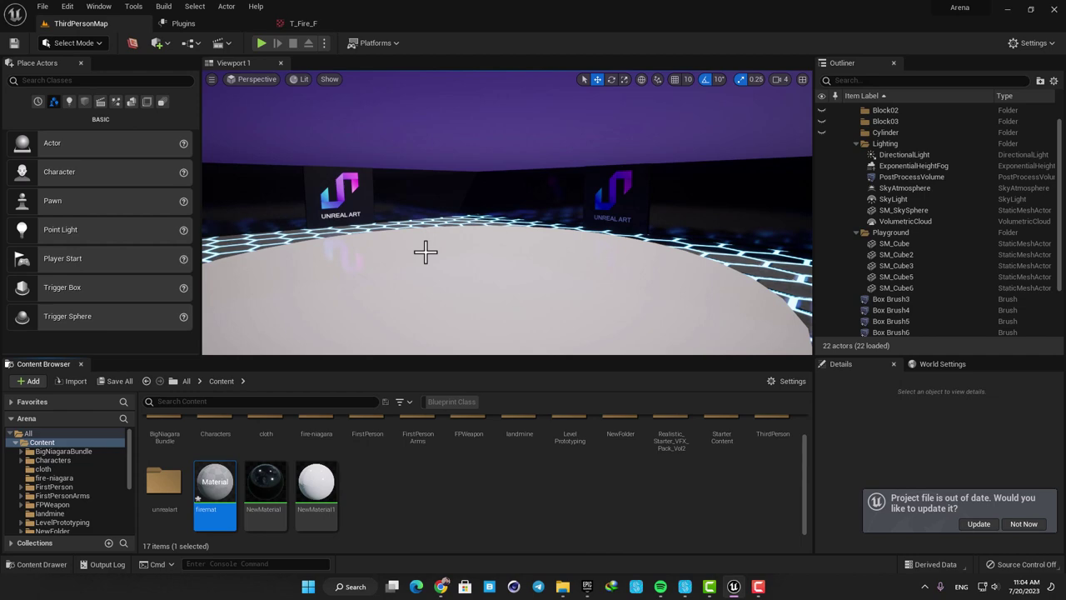
Set the firemat material's blend mode to Additive and its shading model to Unlit.
right_drag(554, 162, 609, 159)
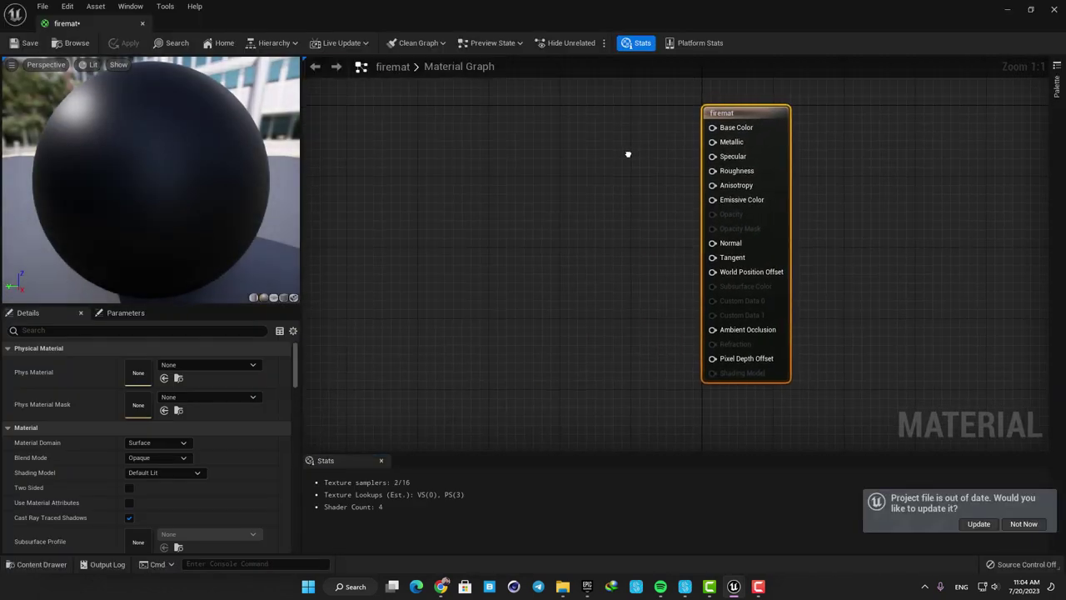
click(152, 460)
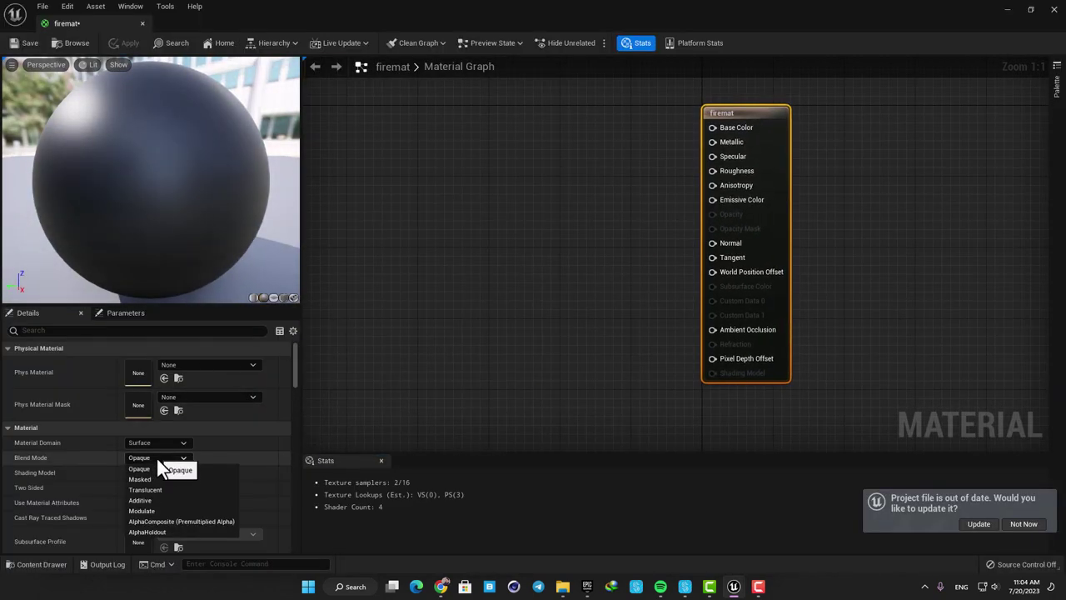
click(156, 491)
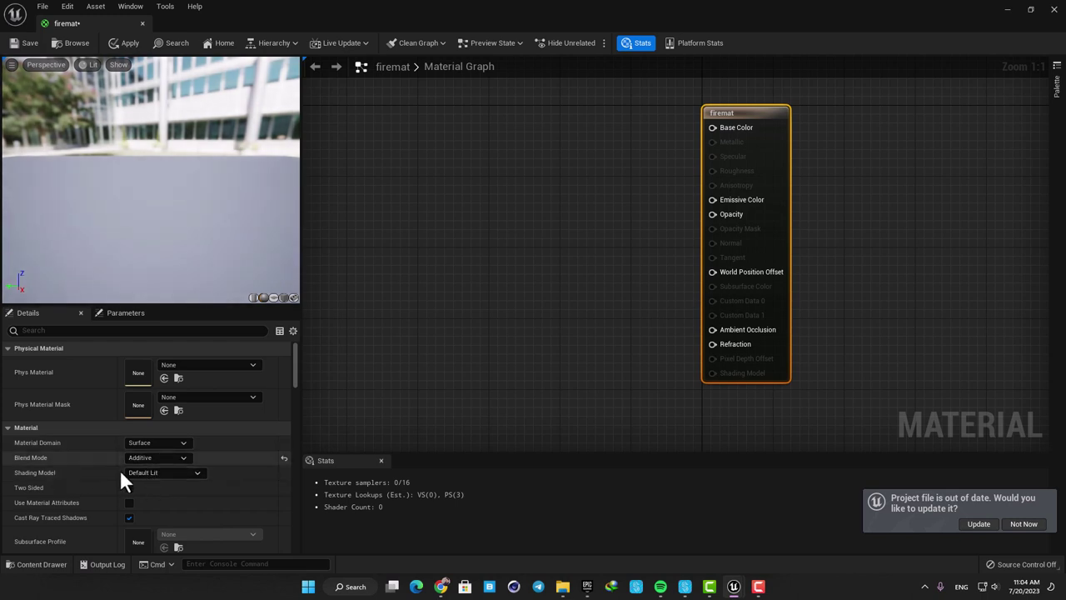
click(135, 471)
click(159, 334)
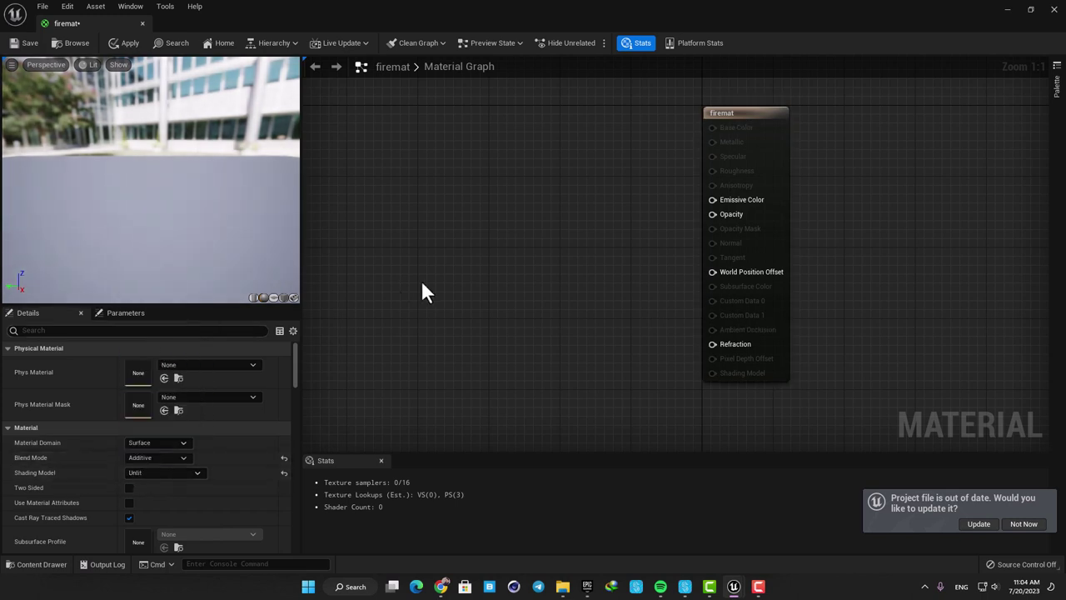
Add the T_Fire_F texture to the firemat graph and connect its RGB output to Emissive Color and its alpha to Opacity.
key(ctrl+space)
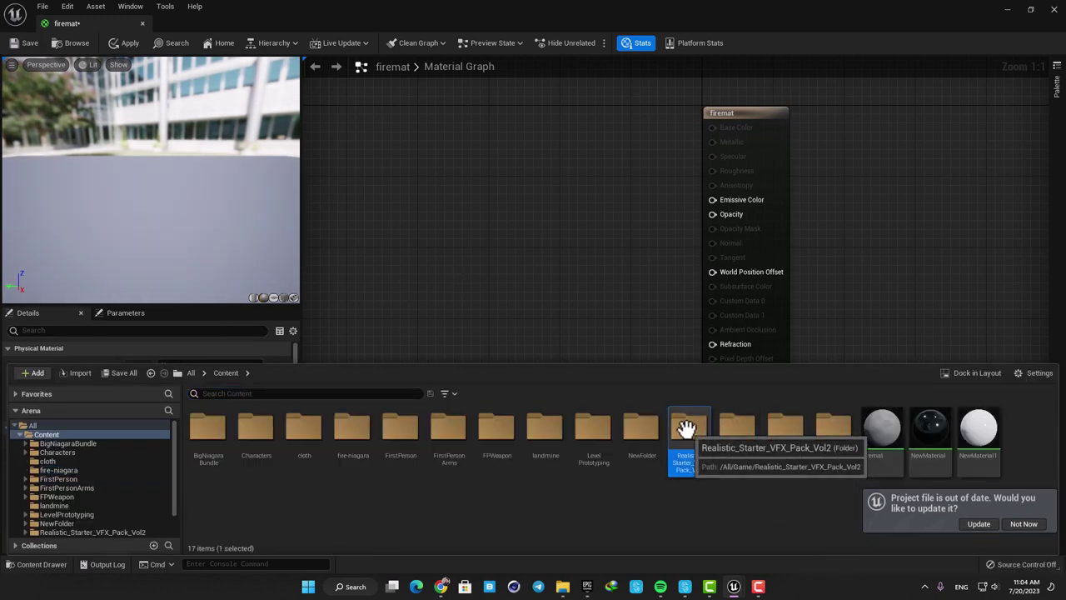
double_click(685, 429)
click(488, 426)
double_click(488, 427)
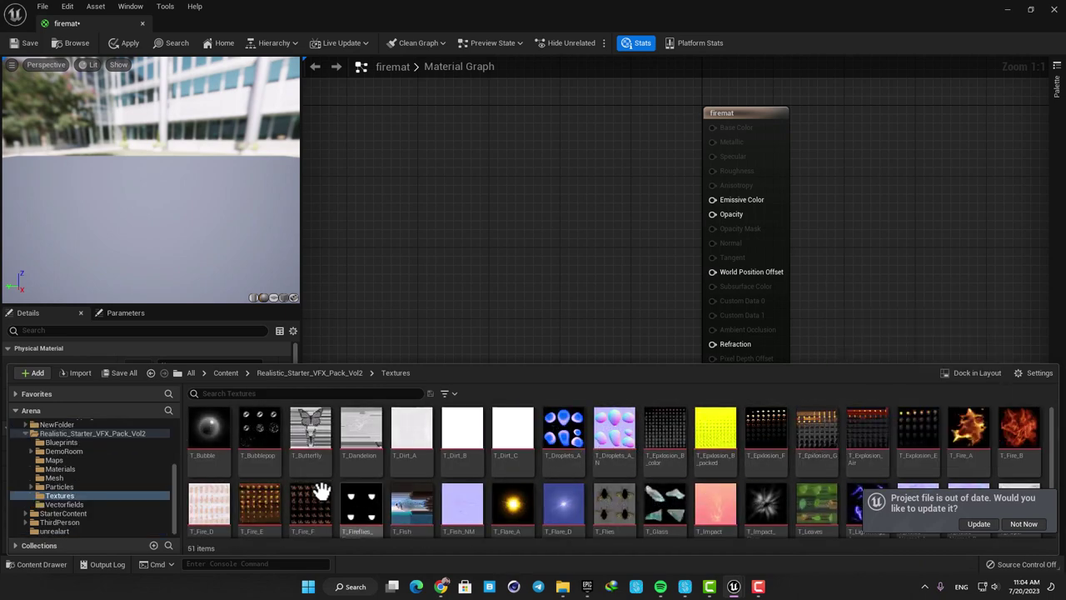
drag(319, 492, 713, 214)
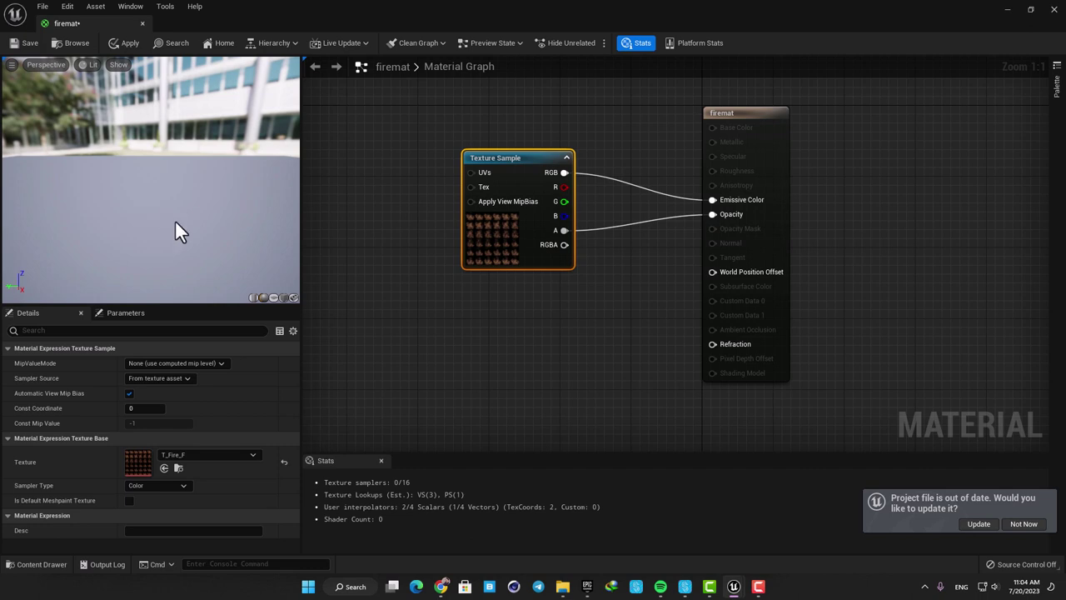
right_drag(444, 260, 464, 297)
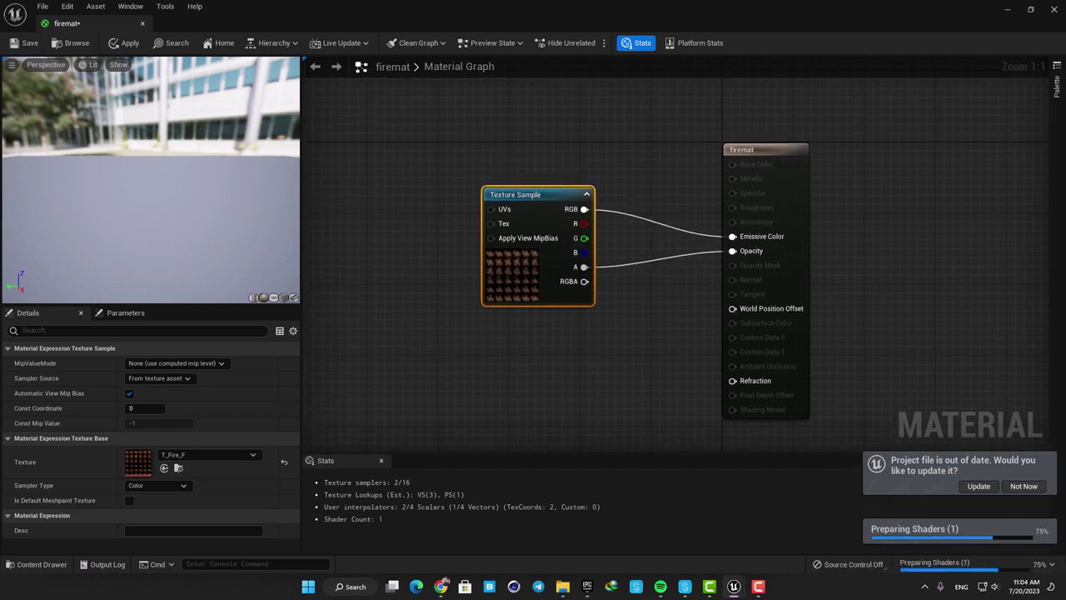
drag(168, 173, 212, 192)
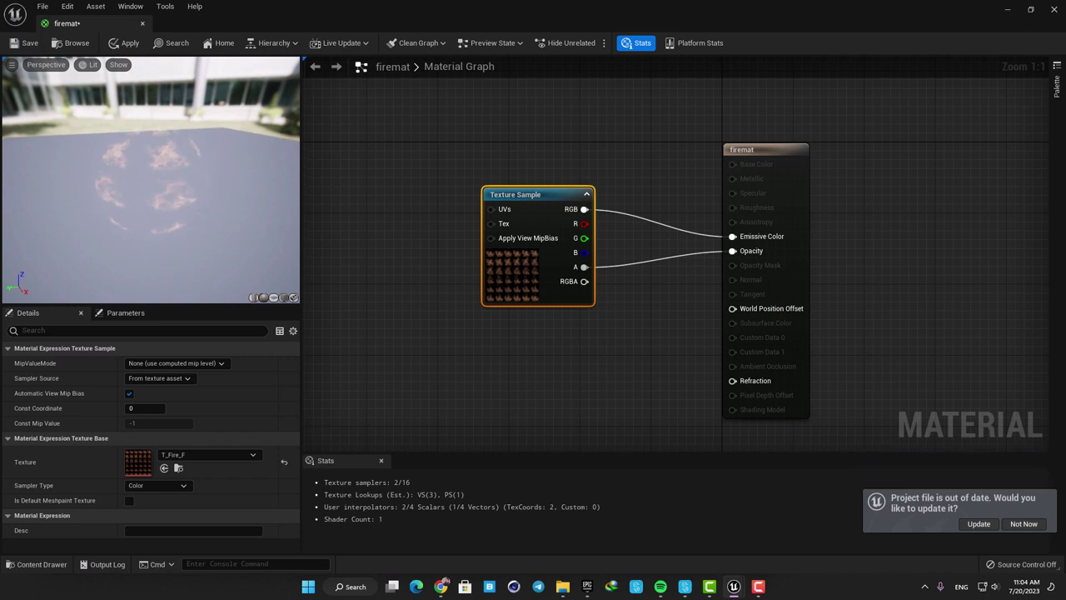
Dock the firemat material editor in the main editor window and return to the ThirdPersonMap level.
drag(100, 24, 390, 28)
click(79, 24)
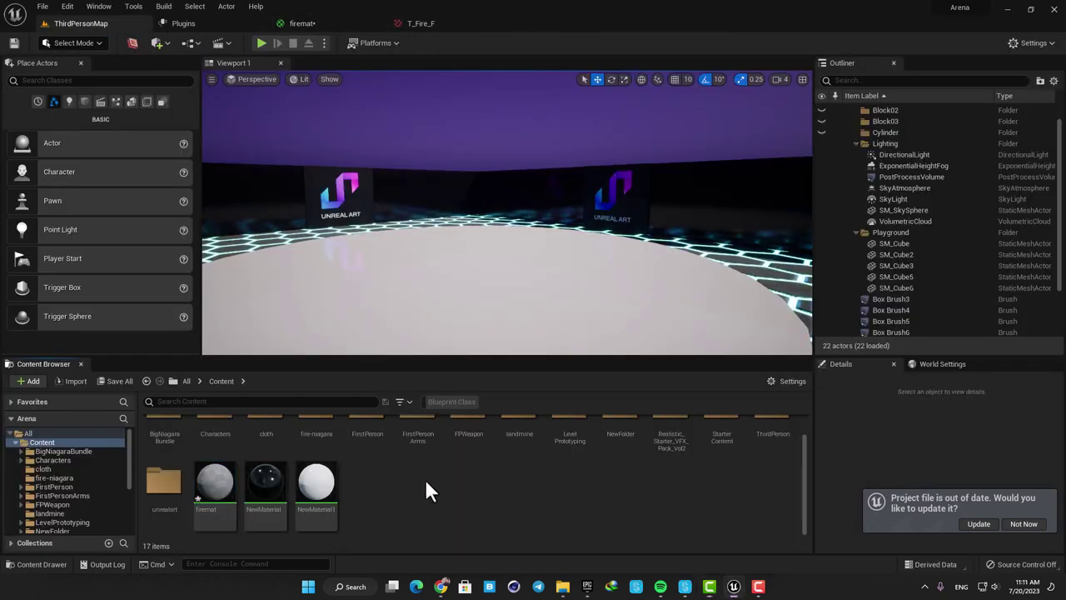
Create a Niagara system named fire in the Content folder, based on the Simple Sprite Burst emitter template.
right_click(425, 491)
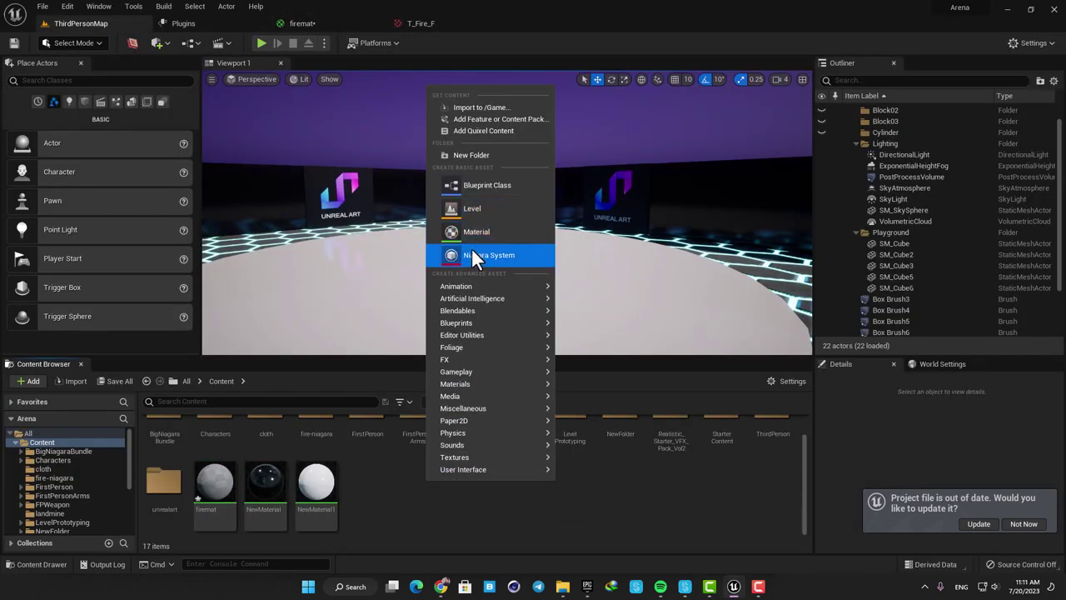
click(472, 251)
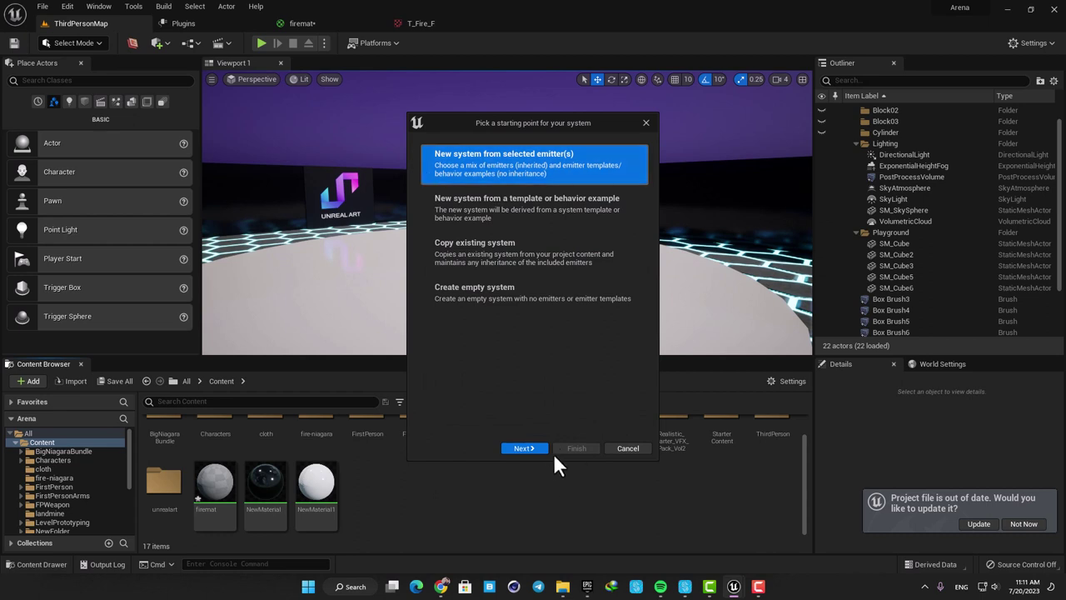
click(524, 448)
scroll(498, 290, down, 3)
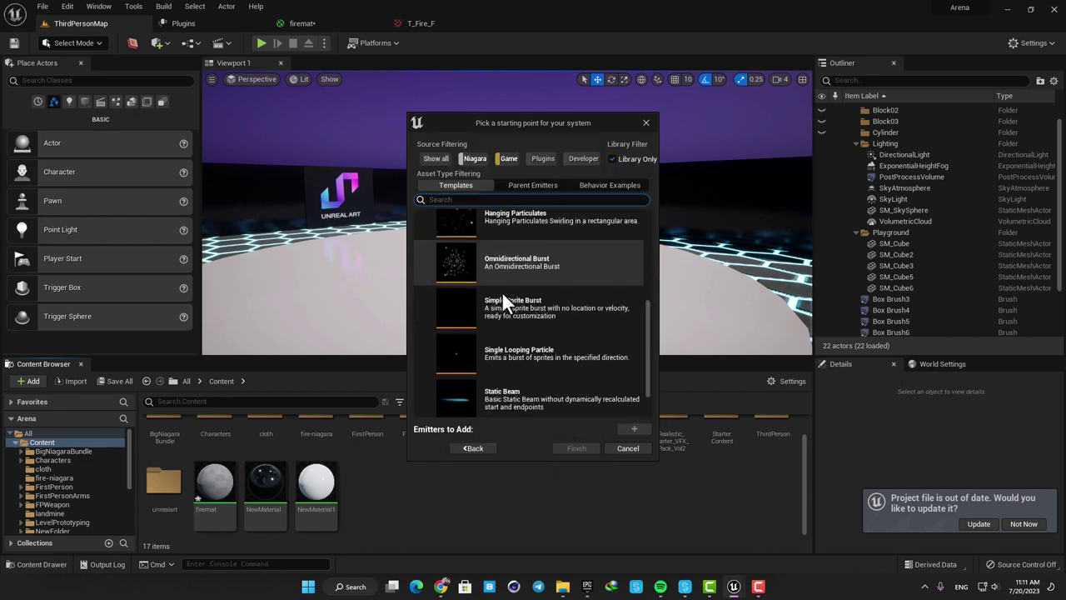
click(520, 290)
click(630, 430)
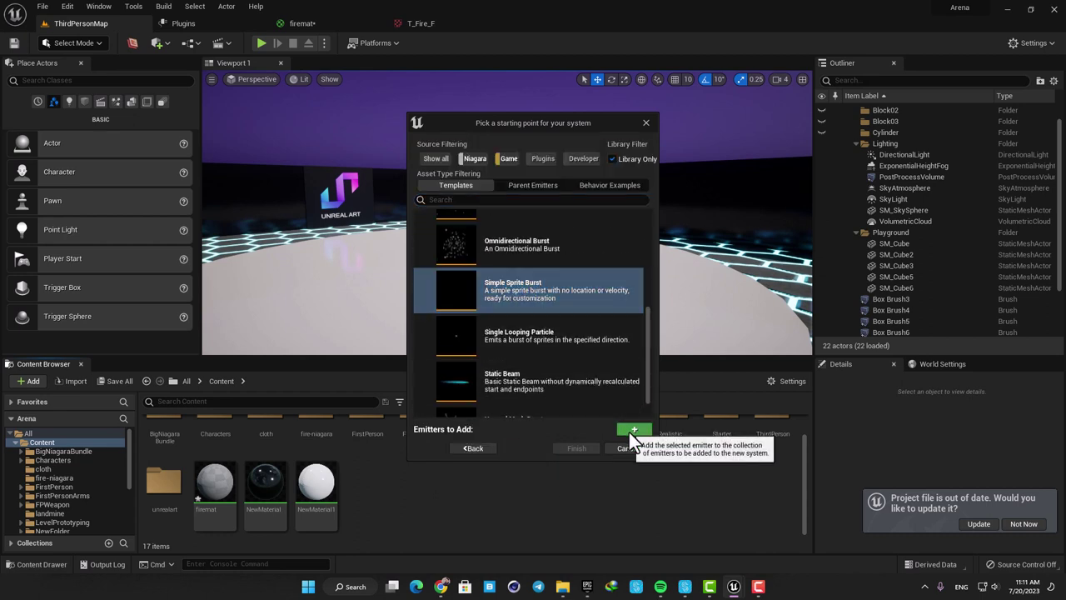
click(572, 449)
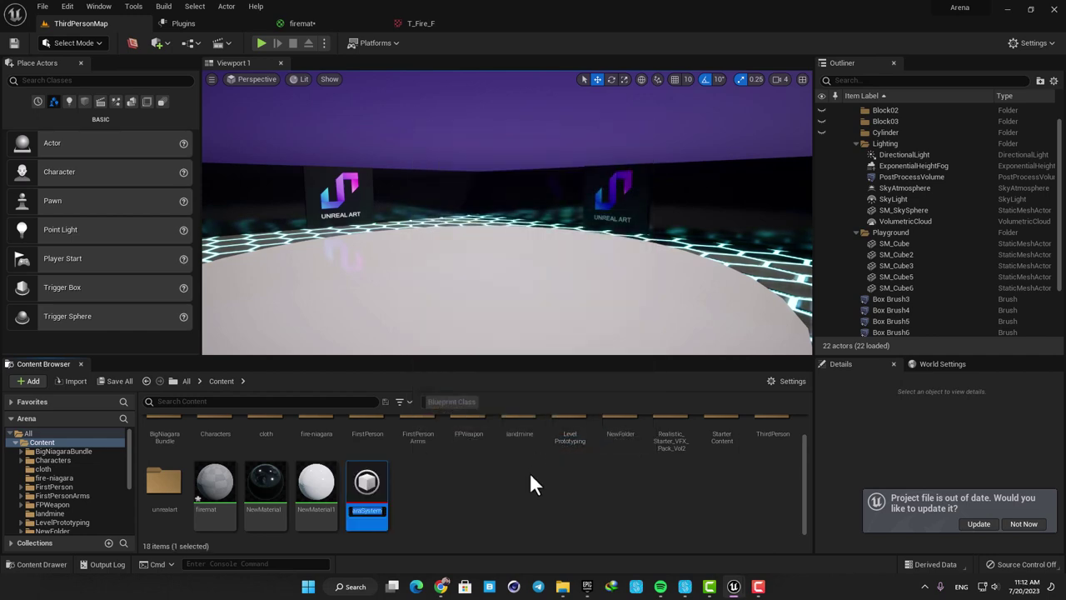
text(fire)
key(Return)
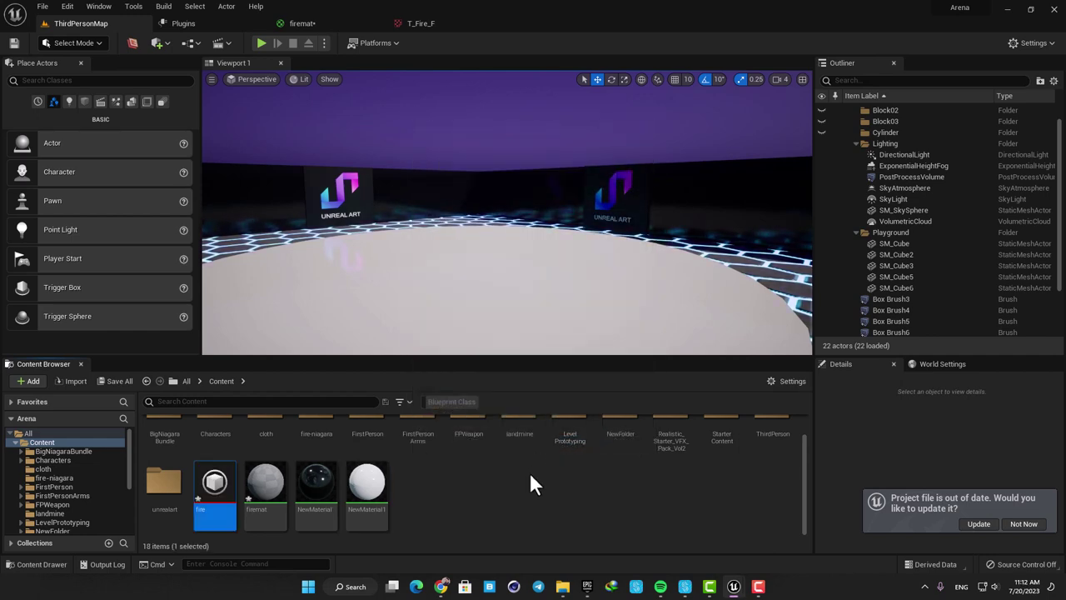
Open the fire system and assign the firemat material to the Sprite Renderer of the SimpleSpriteBurst emitter.
right_drag(495, 261, 405, 245)
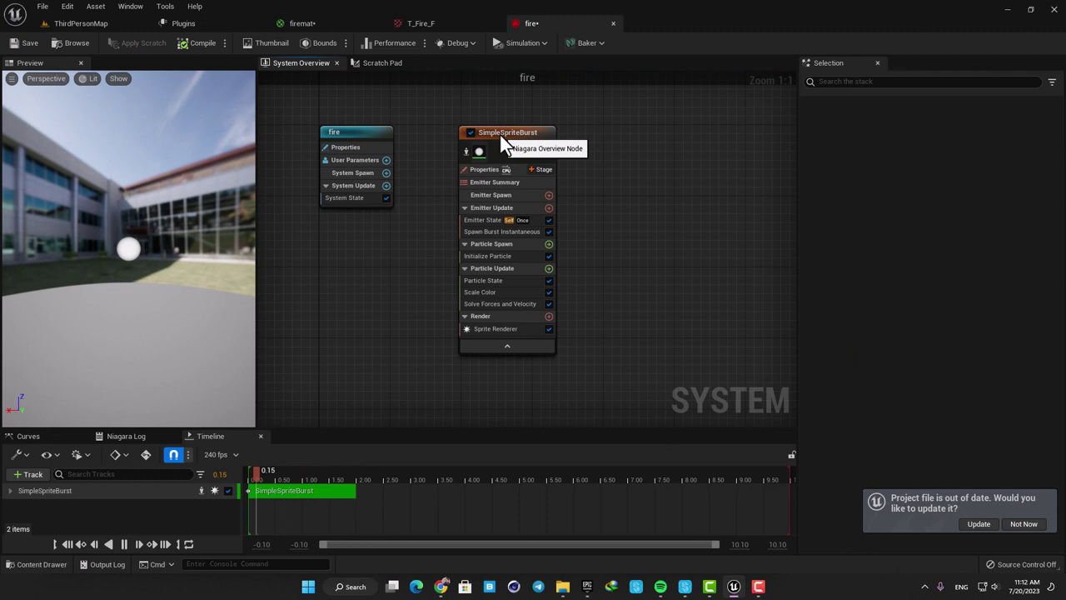
click(543, 143)
right_drag(583, 231, 566, 249)
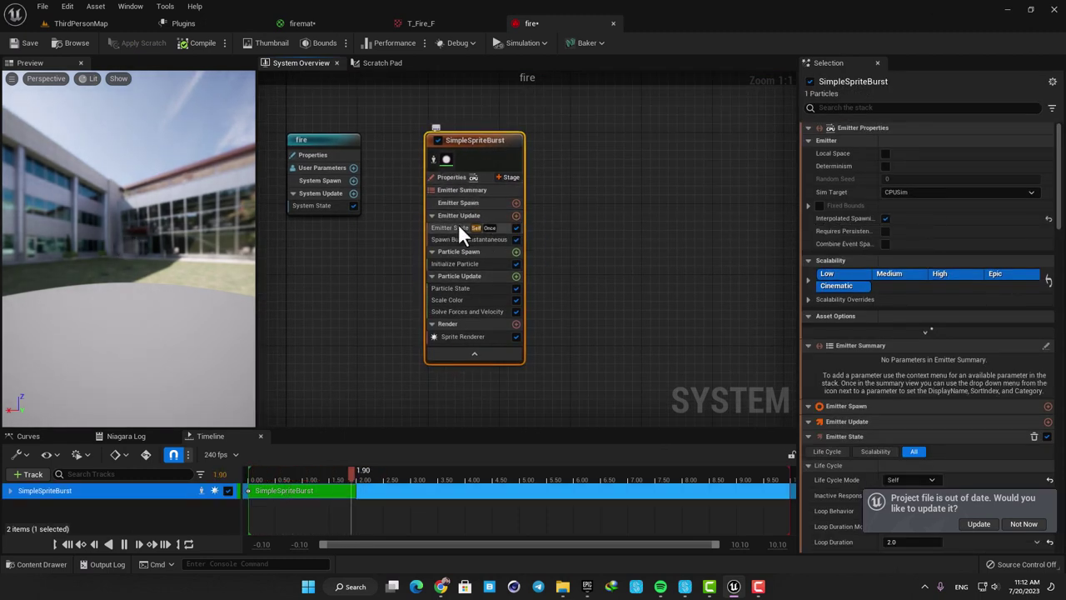
mouse_move(560, 280)
right_down()
mouse_move(555, 260)
mouse_move(554, 273)
right_up()
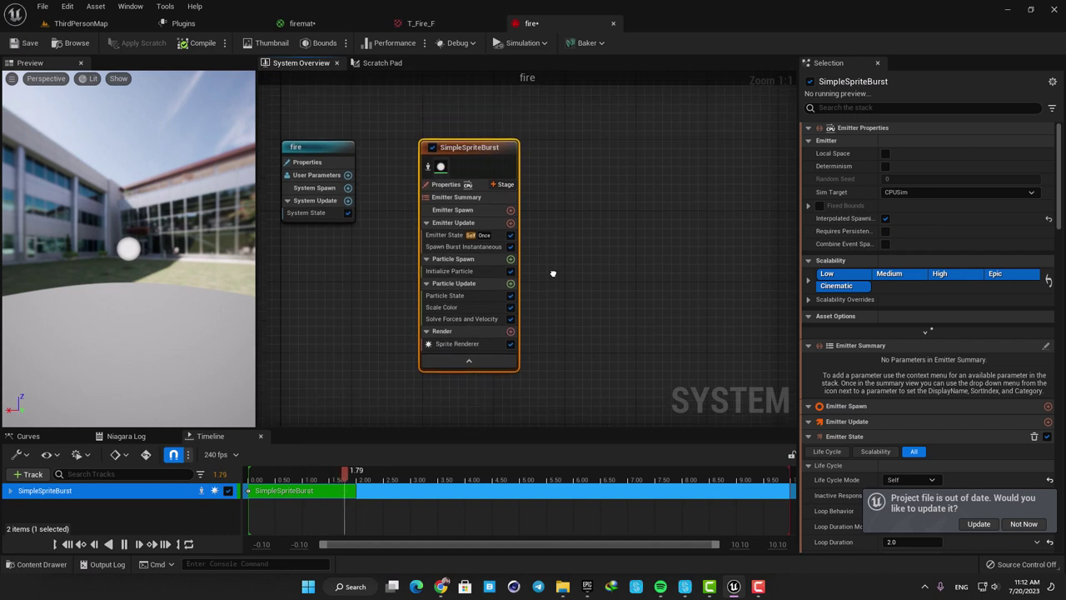
mouse_move(429, 315)
right_down()
mouse_move(440, 303)
mouse_move(439, 319)
right_up()
click(460, 332)
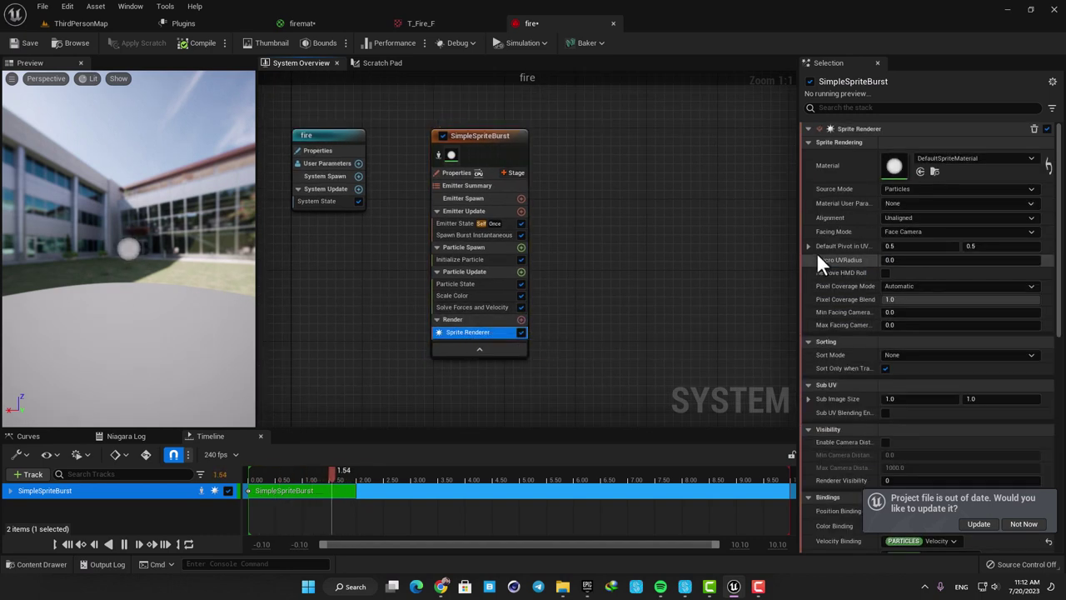
click(945, 157)
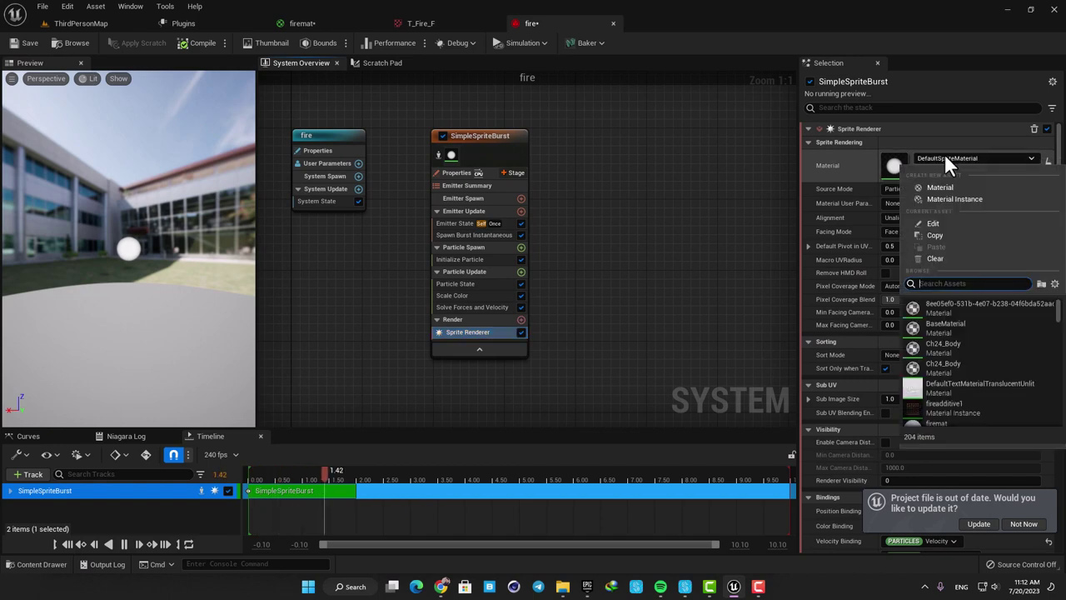
text(fire)
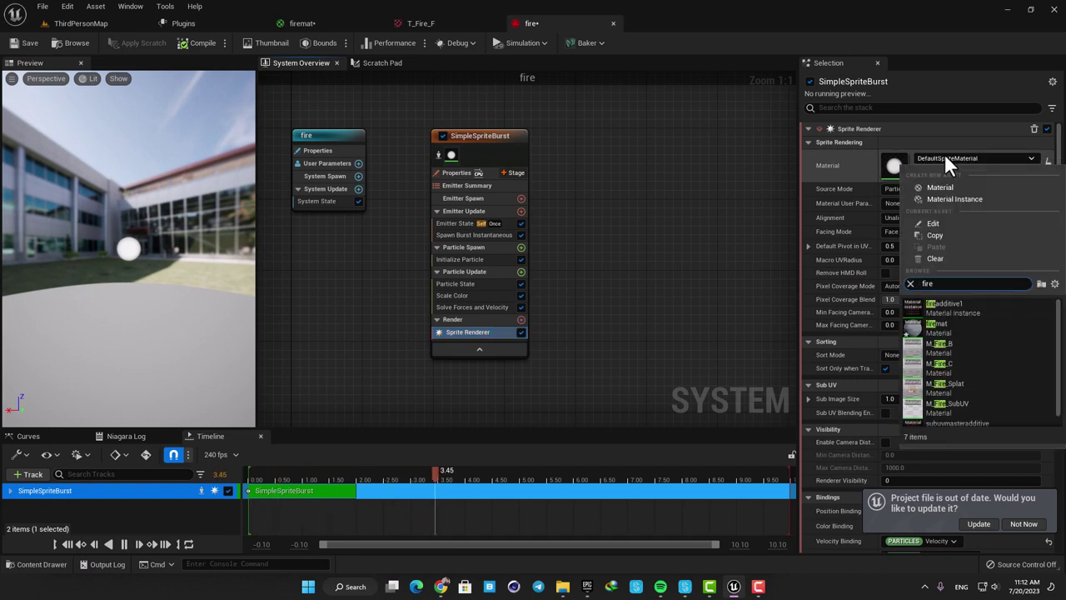
text(mat)
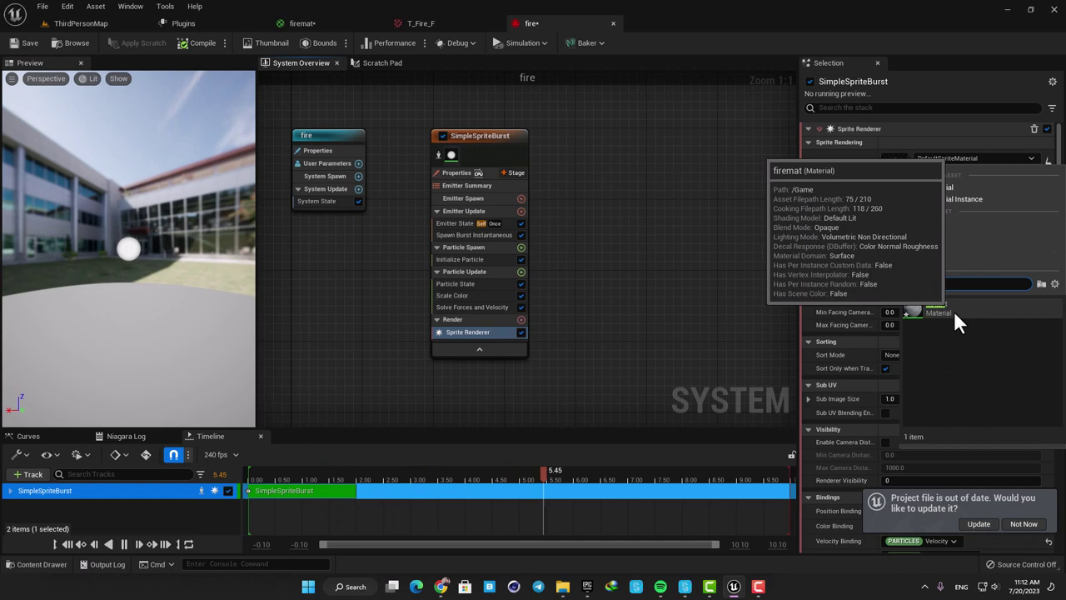
click(954, 311)
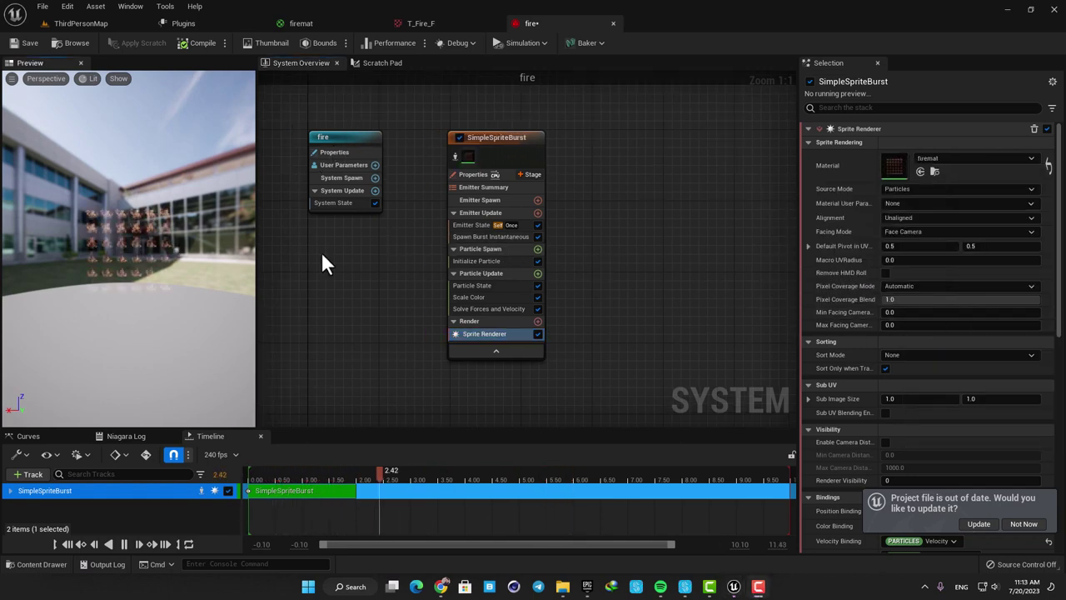
Set the Sprite Renderer's Sub Image Size to 6 by 6 and play the effect preview.
mouse_move(116, 250)
mouse_down()
mouse_move(170, 258)
mouse_move(126, 238)
mouse_up()
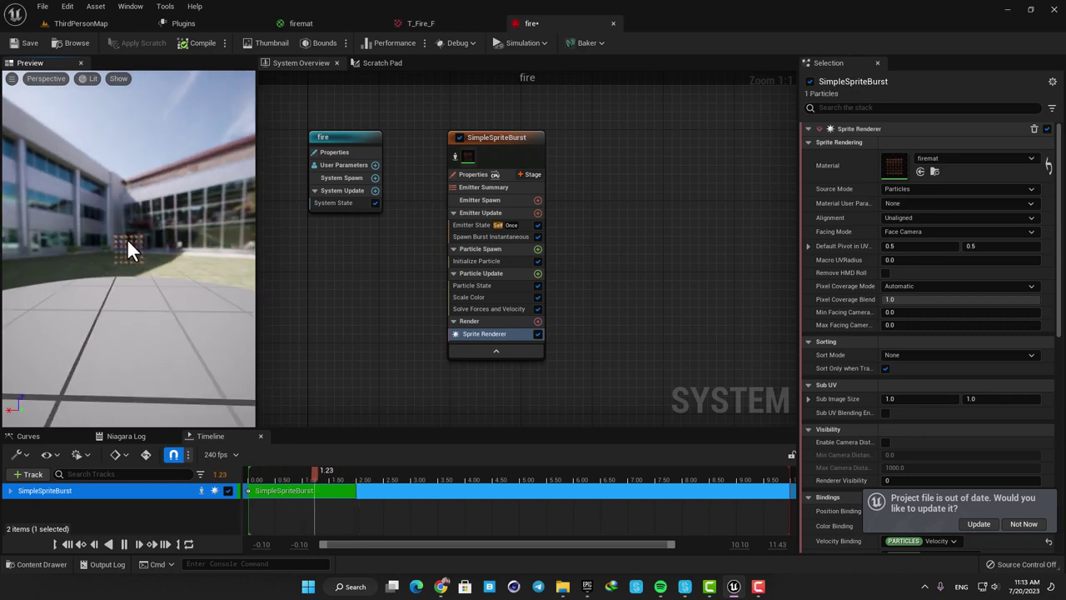
scroll(128, 240, down, 5)
right_drag(128, 240, 127, 243)
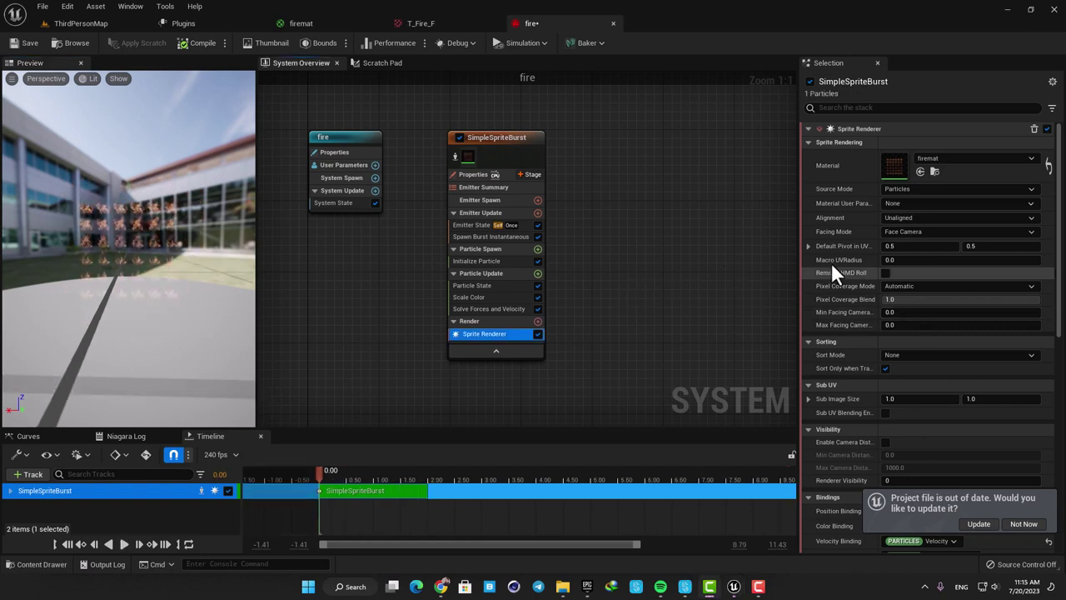
scroll(837, 267, down, 5)
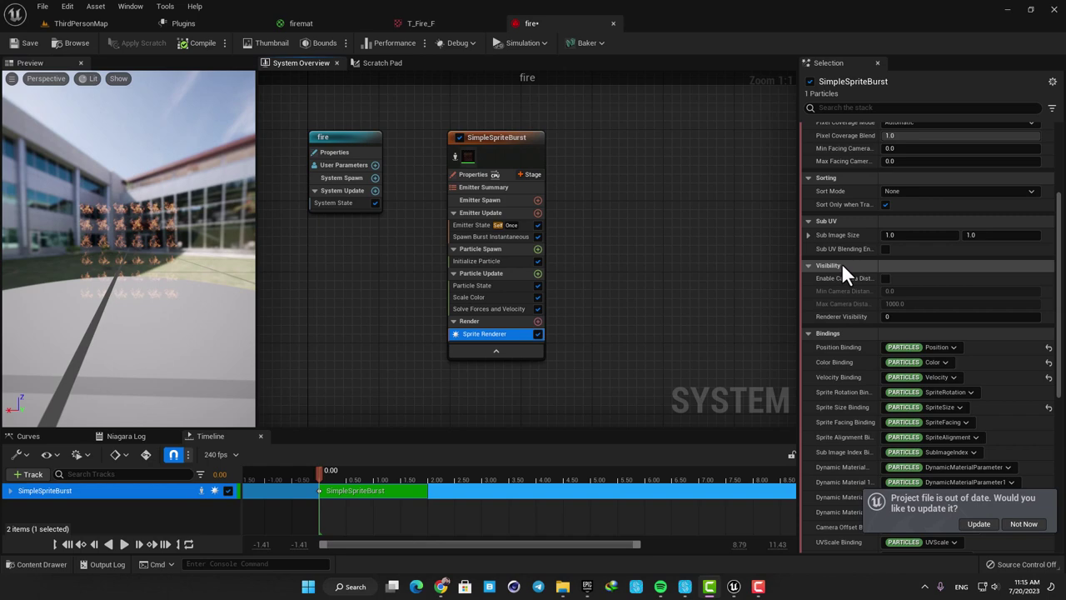
drag(892, 235, 891, 235)
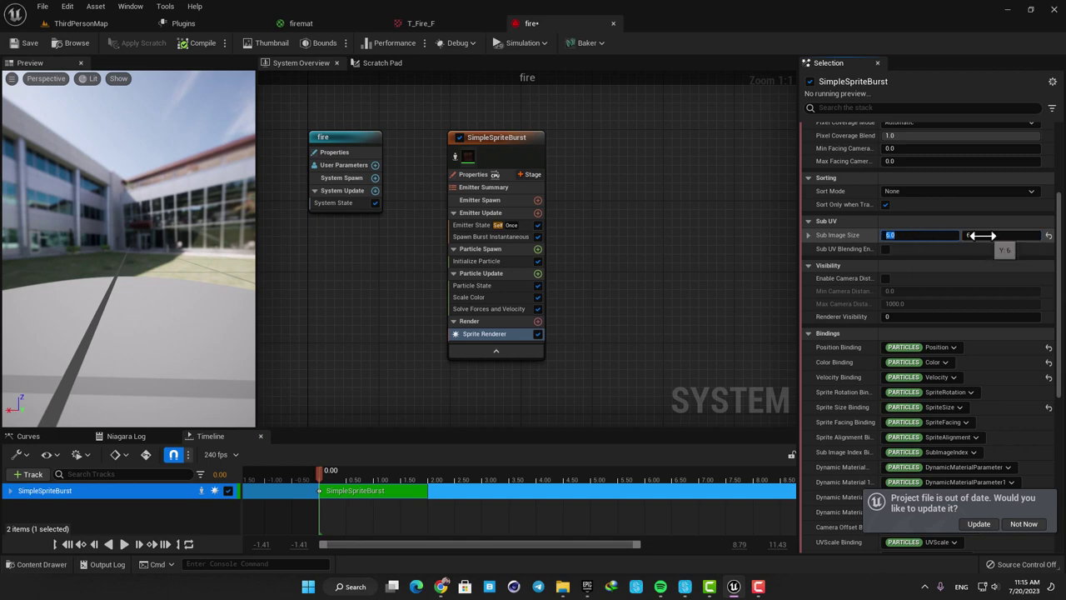
drag(981, 236, 981, 236)
click(123, 545)
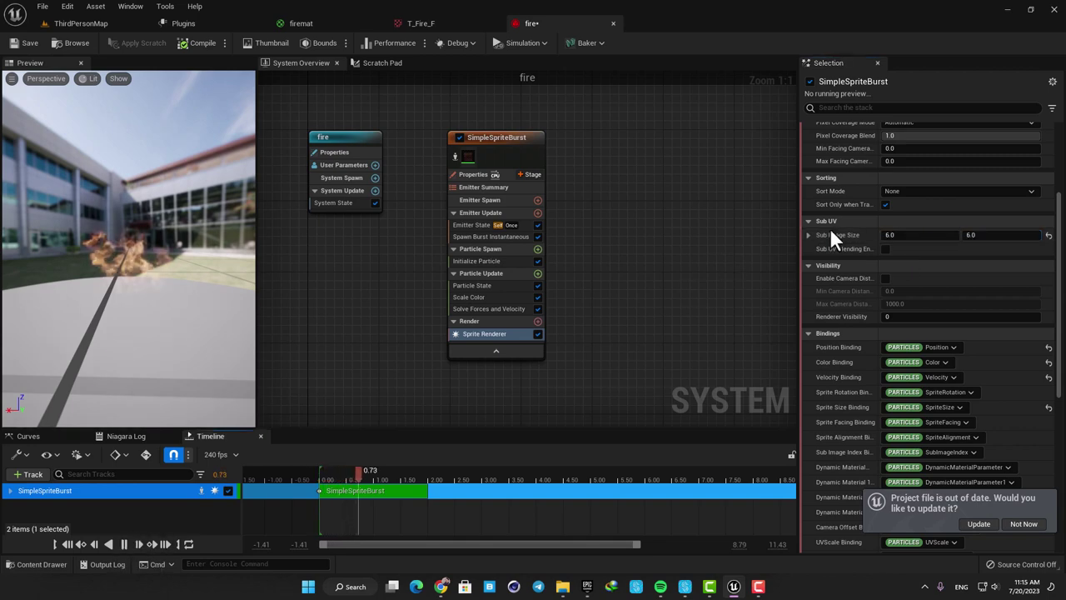
drag(895, 236, 898, 236)
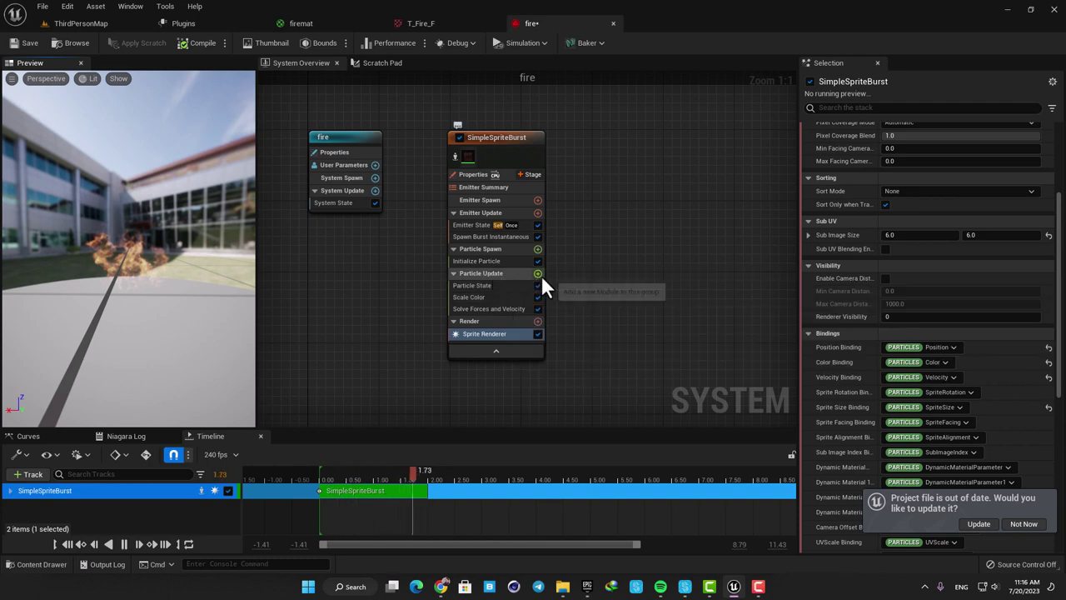
Add a Sub UVAnimation module to the Particle Update group of the SimpleSpriteBurst emitter.
click(538, 273)
text(sub)
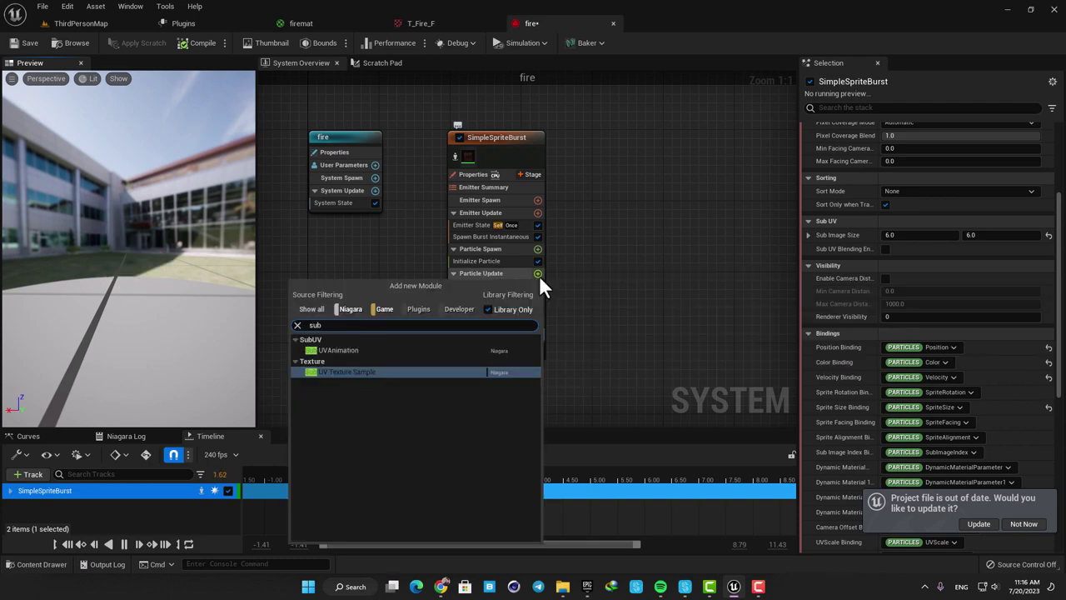
click(328, 350)
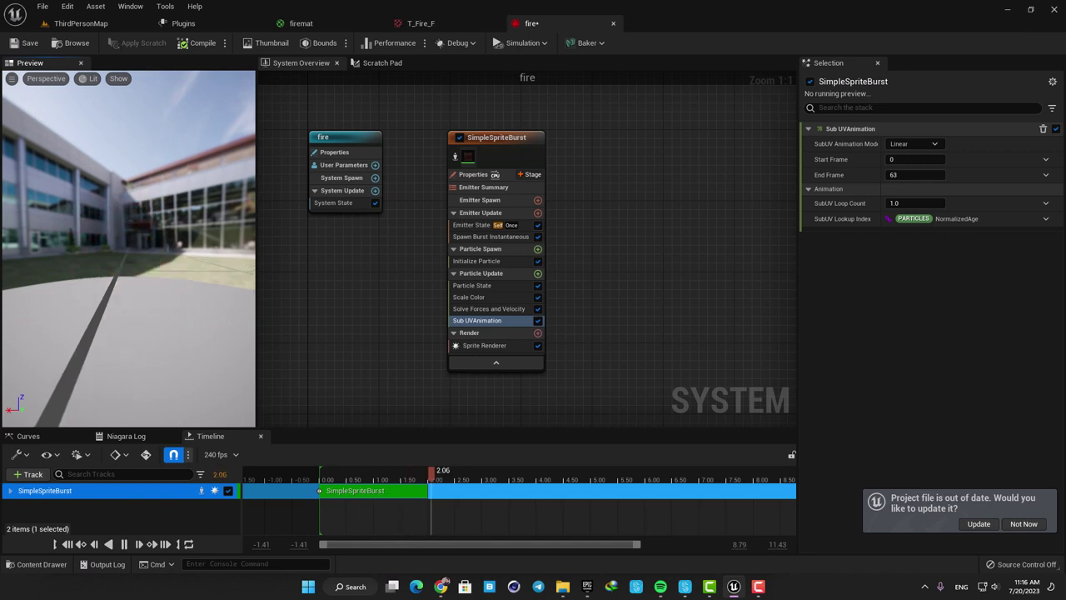
Set the End Frame of the Sub UVAnimation module to 128.
click(481, 323)
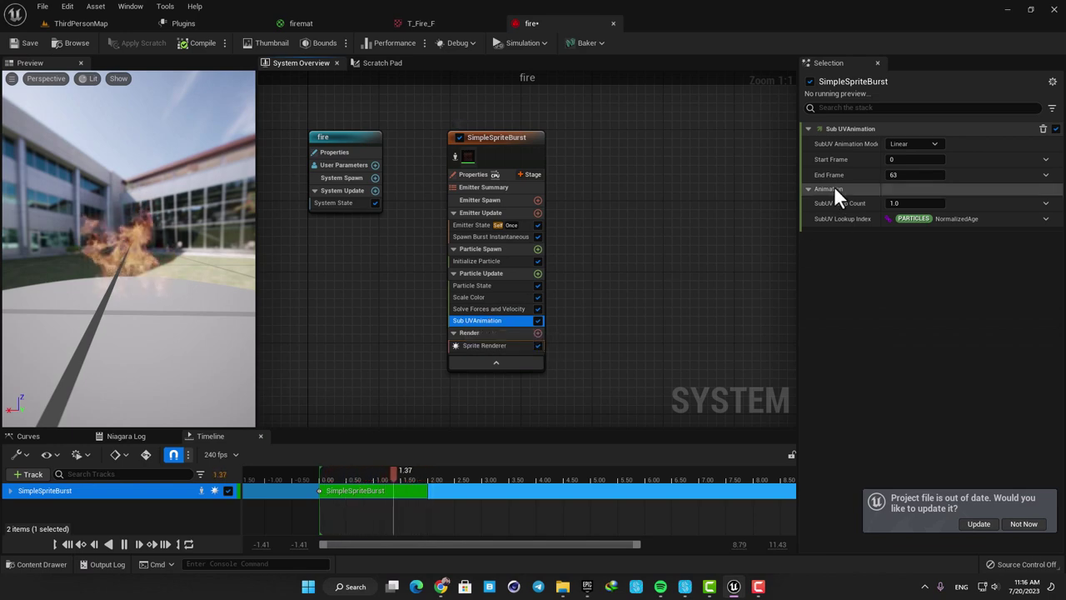
click(903, 175)
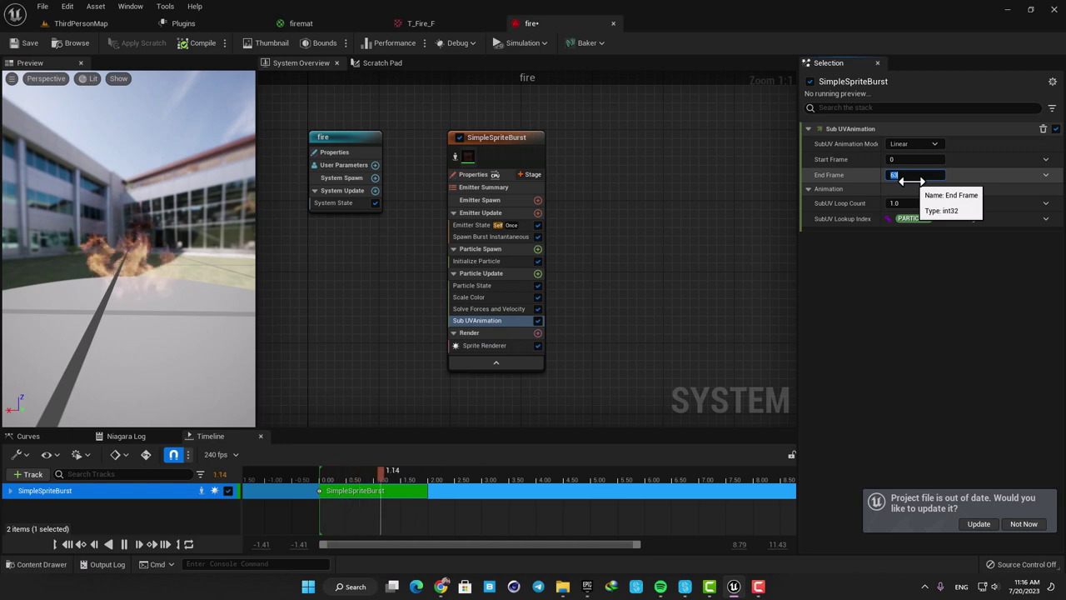
text(127)
key(BackSpace)
text(8)
key(Return)
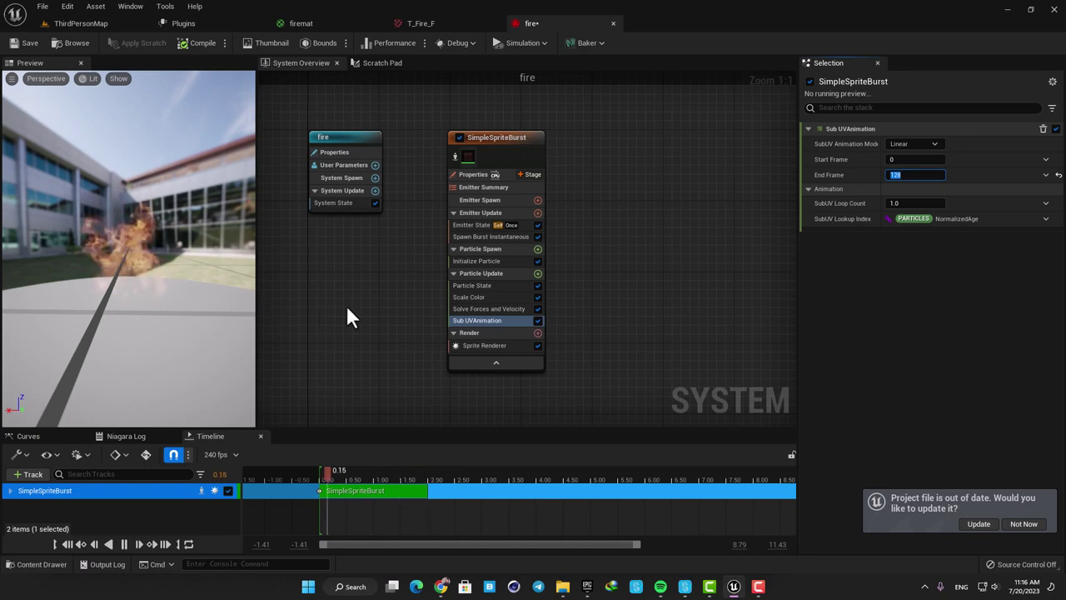
Set the Loop Behavior in the emitter's Emitter State module to Infinite.
click(481, 225)
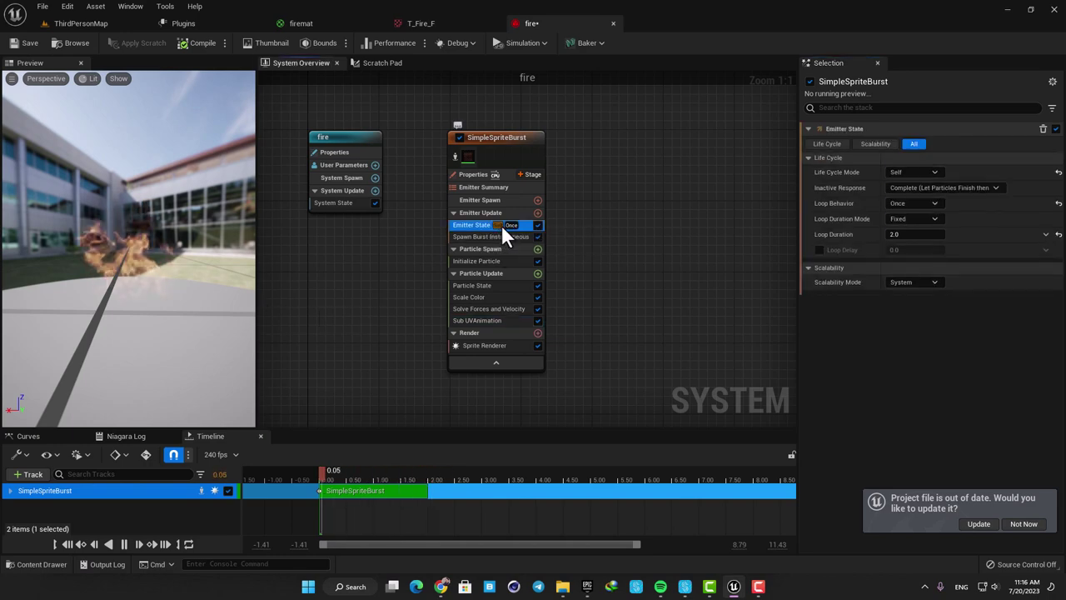
click(912, 203)
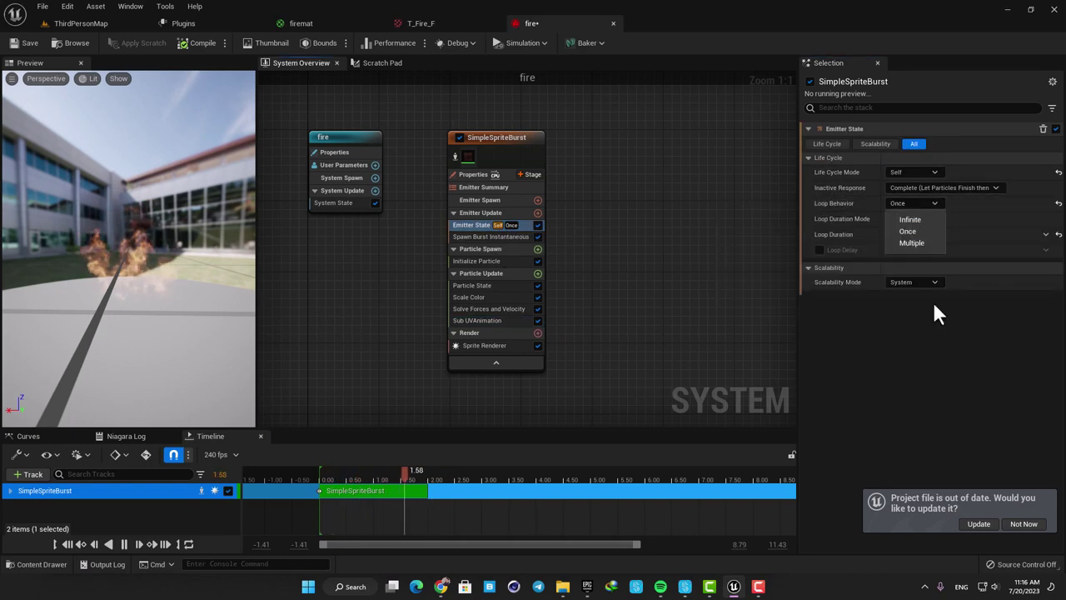
click(918, 219)
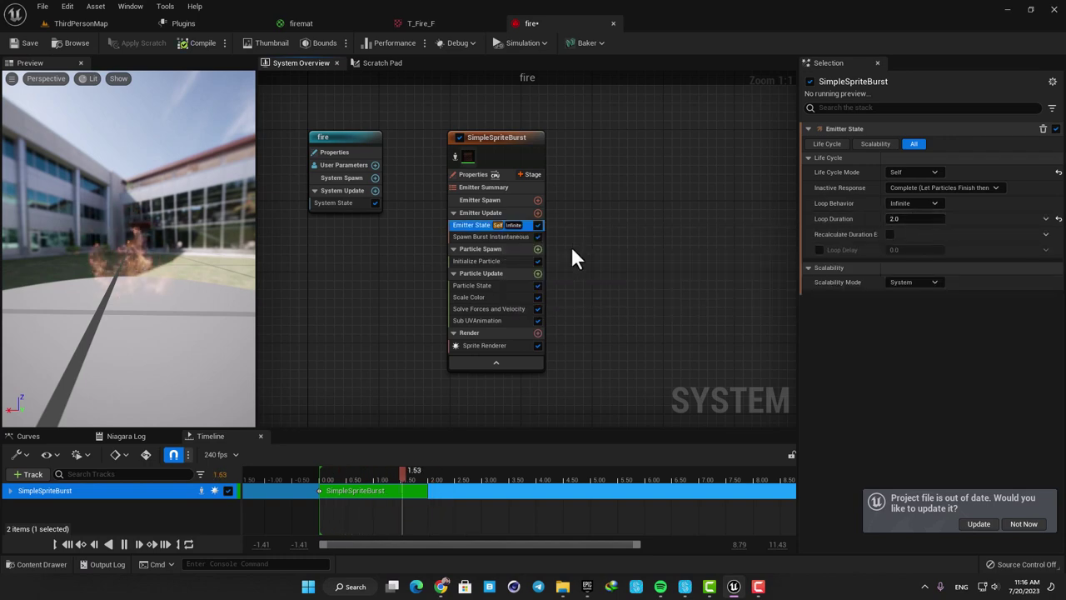
Replace the Spawn Burst Instantaneous module in the Emitter Update group with a Spawn Rate module.
click(468, 237)
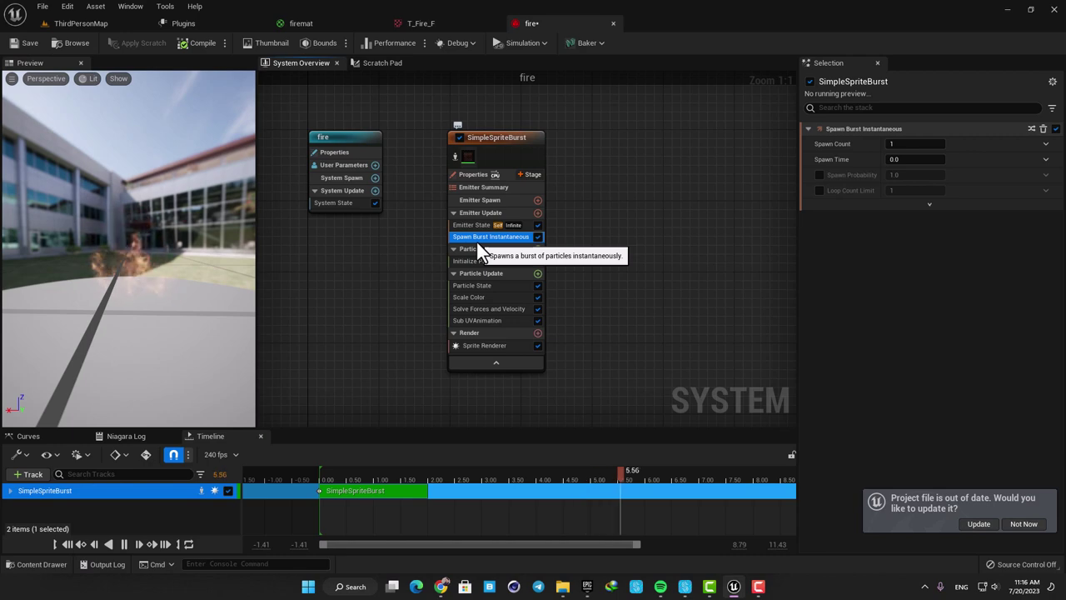
key(Delete)
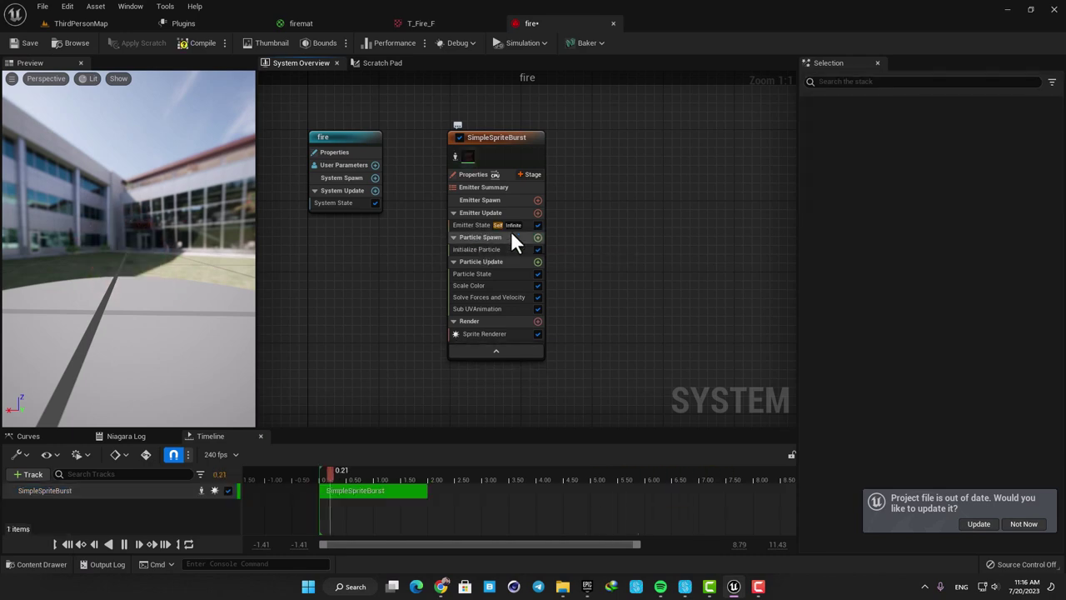
click(539, 212)
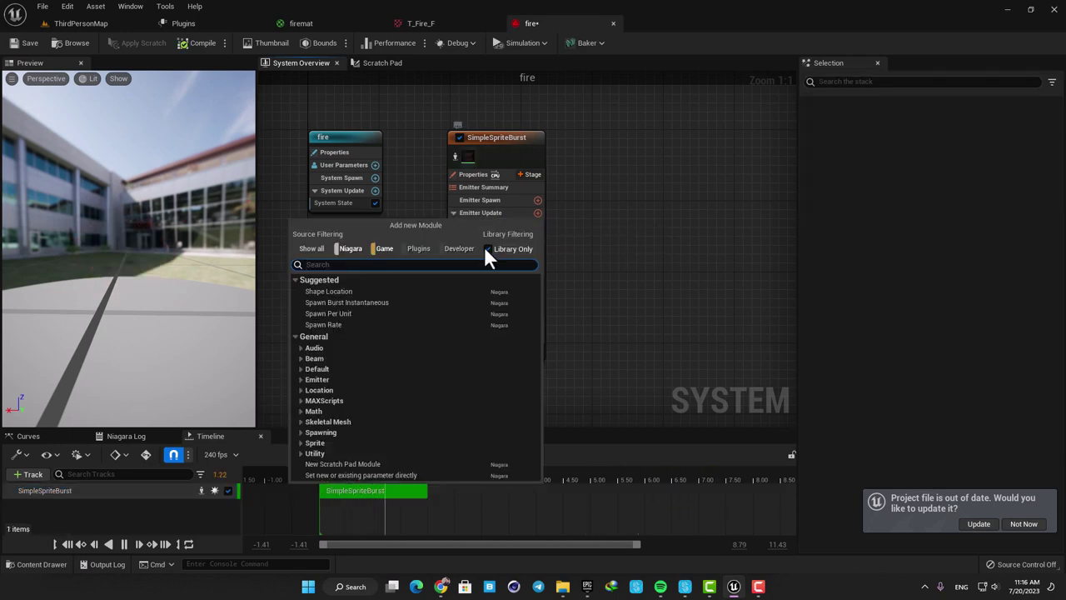
click(334, 333)
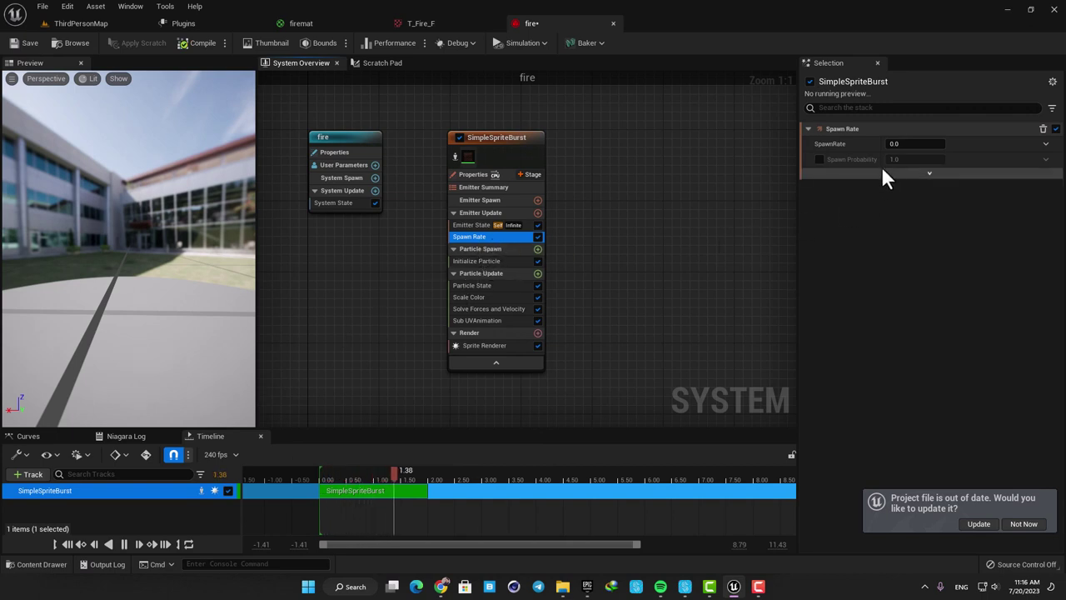
Set the SpawnRate value of the Spawn Rate module to 50 and inspect the fire in the preview.
click(906, 144)
text(50)
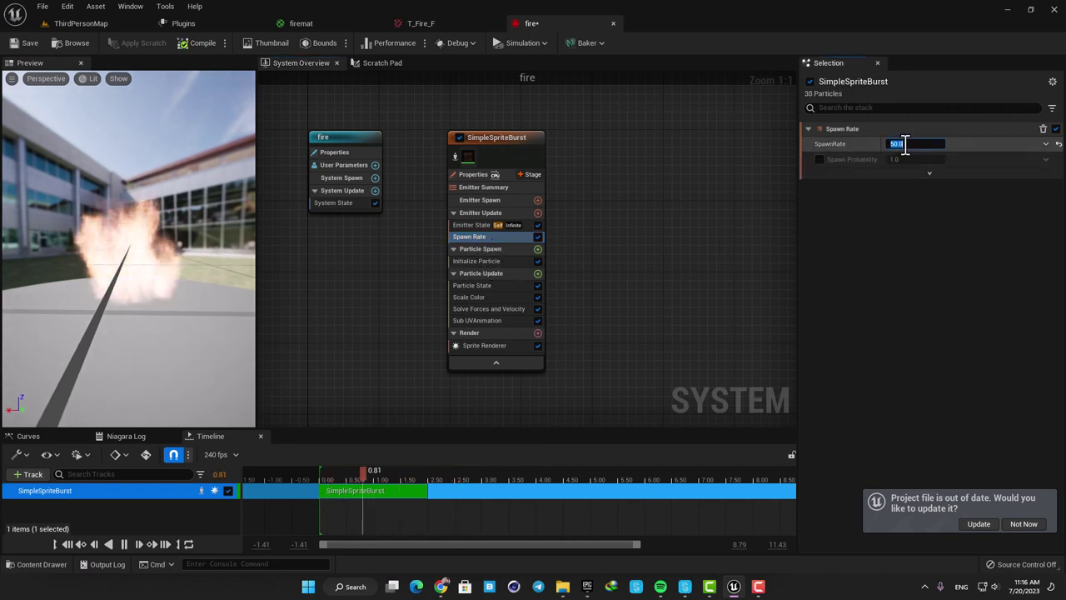
key(Return)
mouse_move(129, 250)
mouse_down()
mouse_move(126, 286)
mouse_move(124, 250)
mouse_up()
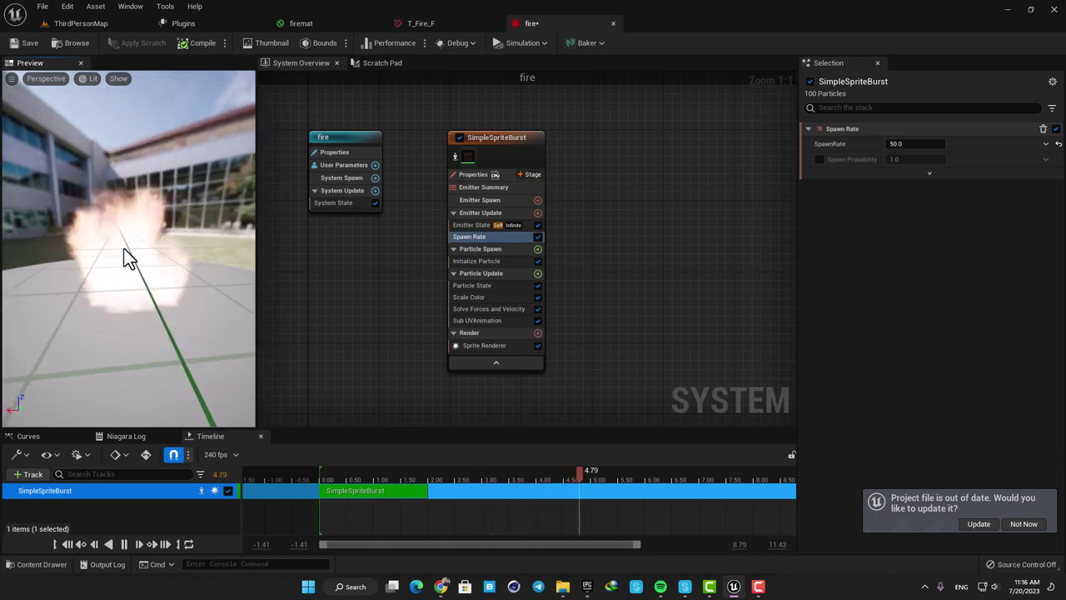
mouse_move(138, 262)
right_down()
mouse_move(138, 297)
mouse_move(142, 253)
right_up()
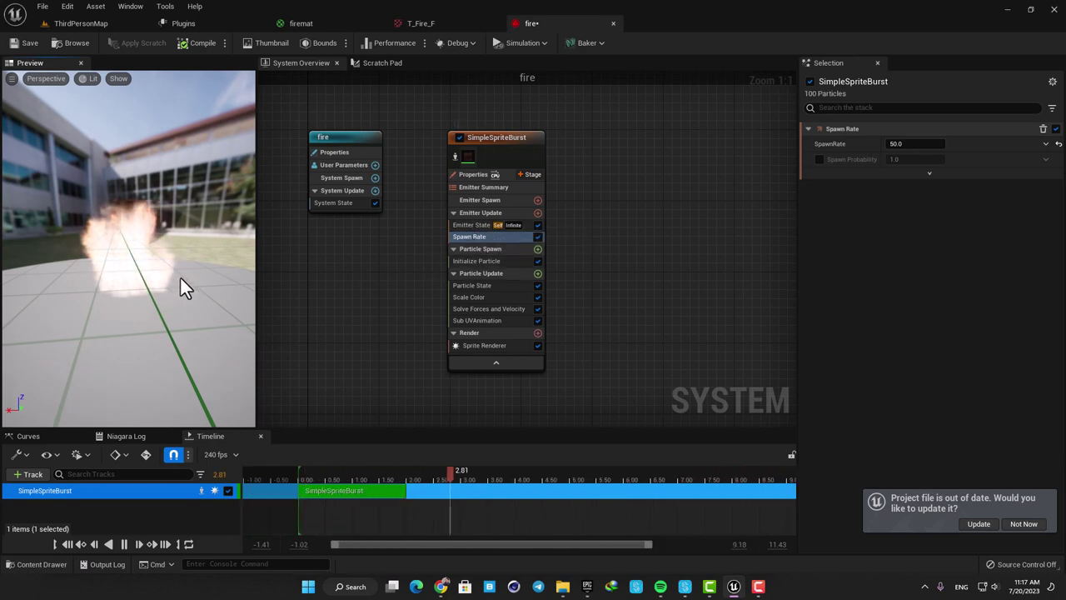
Add a Shape Location module to the emitter's Particle Spawn group.
click(538, 248)
click(391, 360)
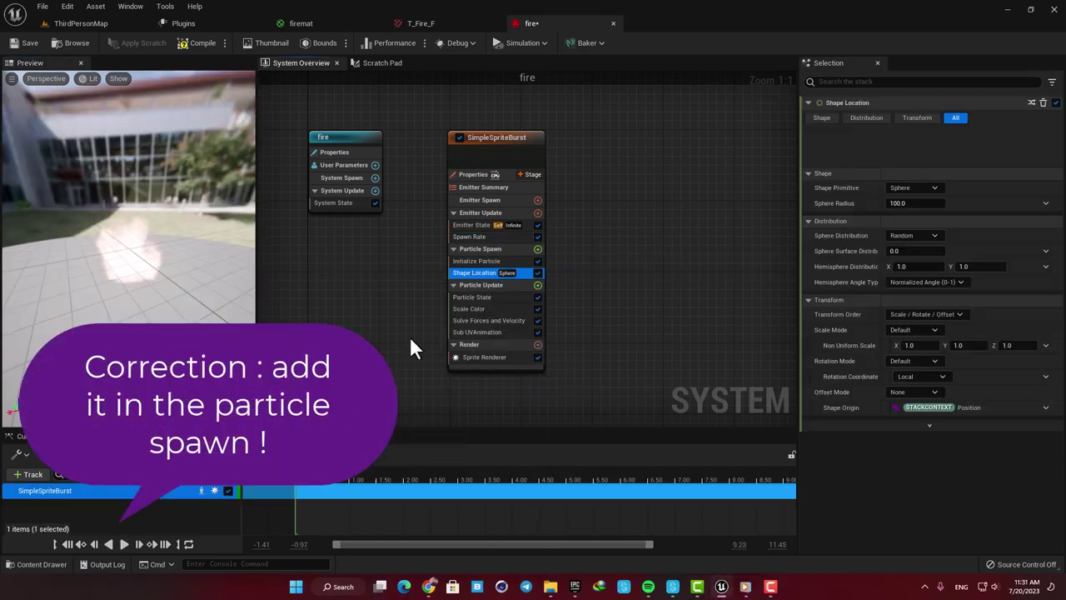
drag(134, 248, 235, 260)
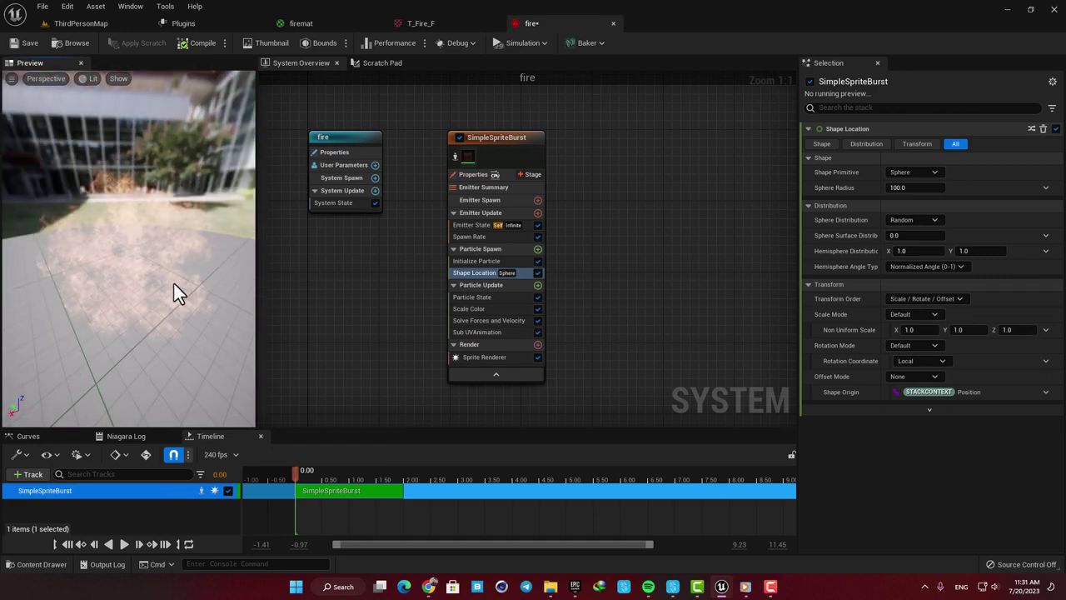
Make the Shape Location module's Sphere Radius a Random Range Float with minimum 5 and maximum 10.
click(900, 186)
text(100)
key(Return)
click(1046, 189)
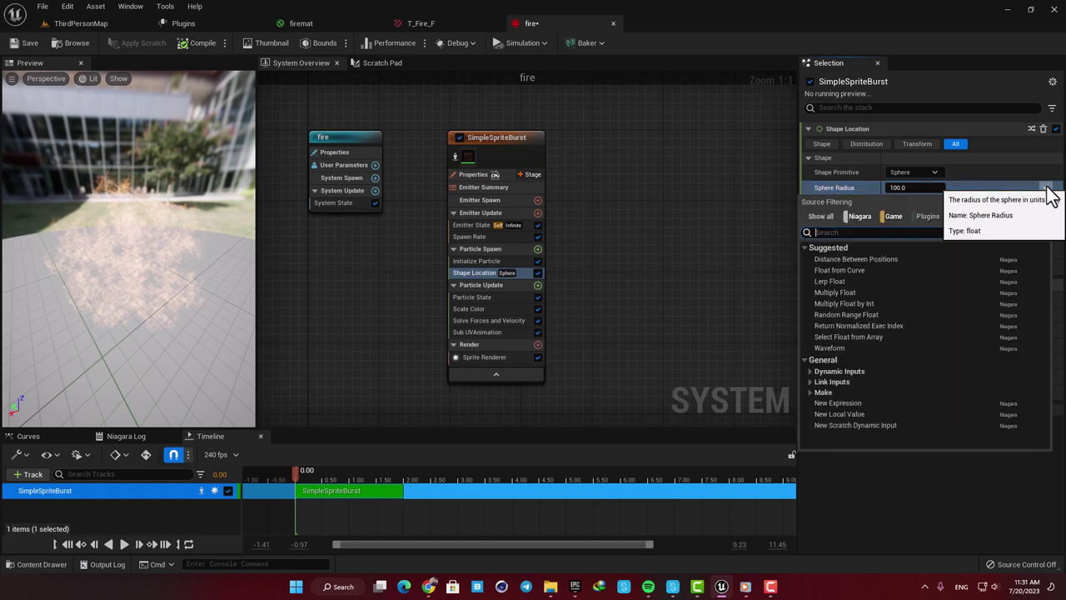
click(833, 313)
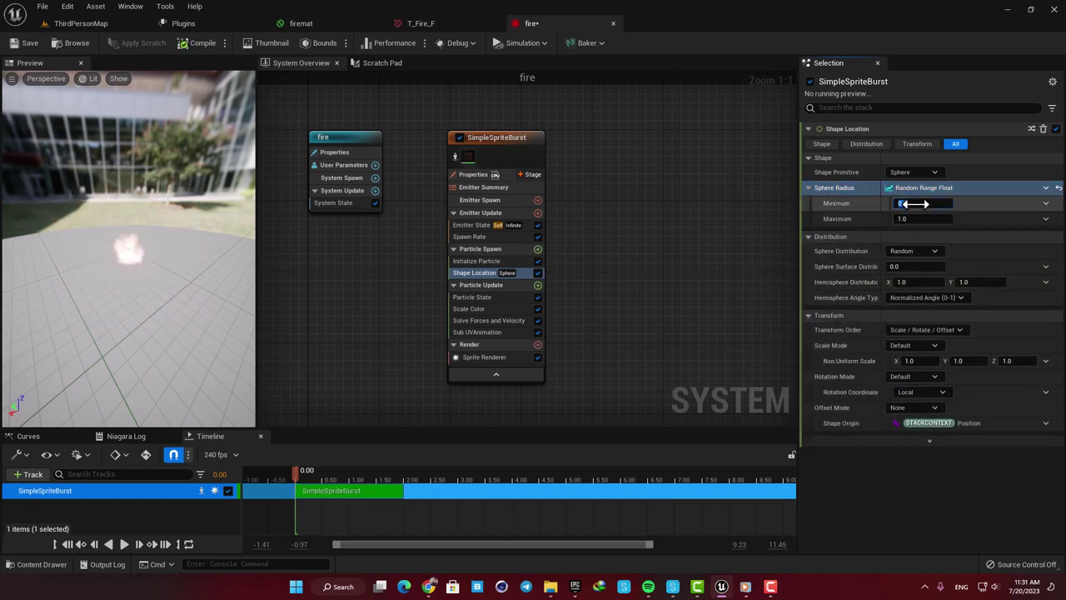
click(913, 203)
text(5)
key(Return)
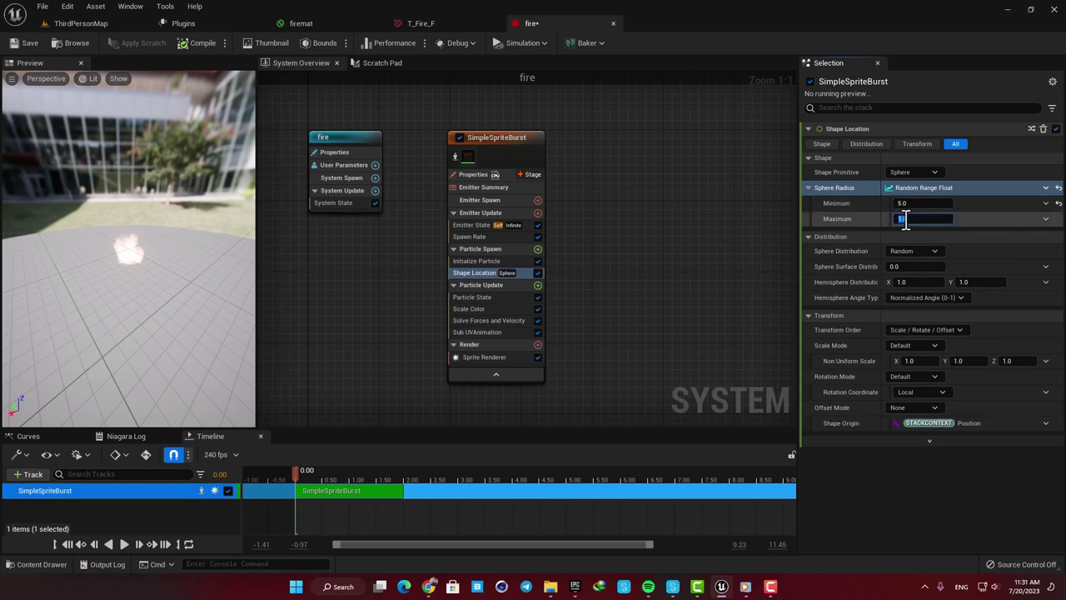
right_drag(130, 263, 114, 244)
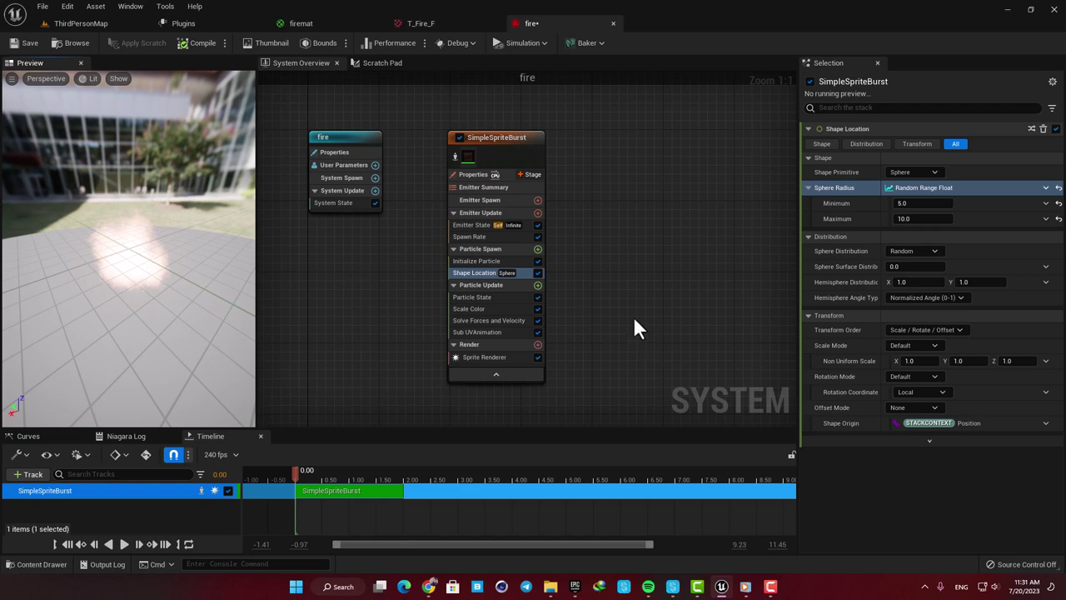
Make the particle Lifetime in Initialize Particle a Random Range Float from 0.5 to 2.5 and play the preview.
click(478, 249)
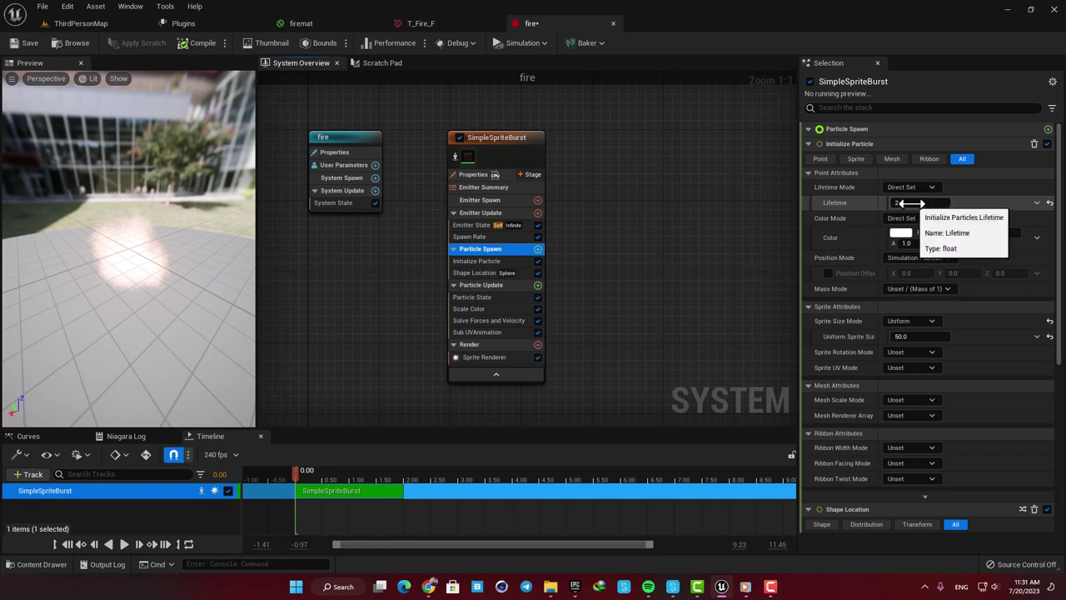
click(1037, 202)
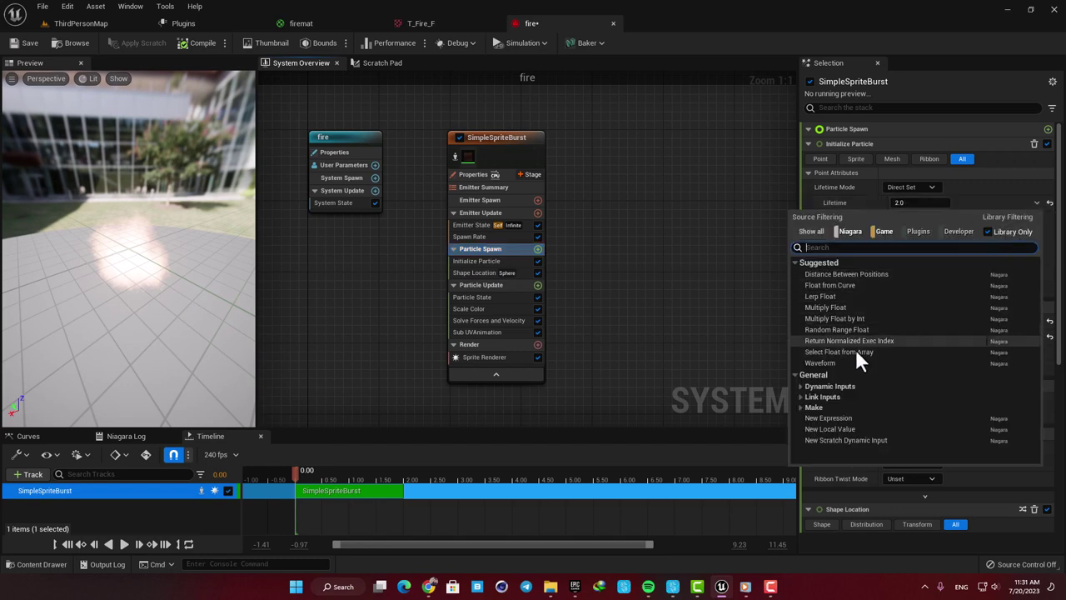
click(840, 329)
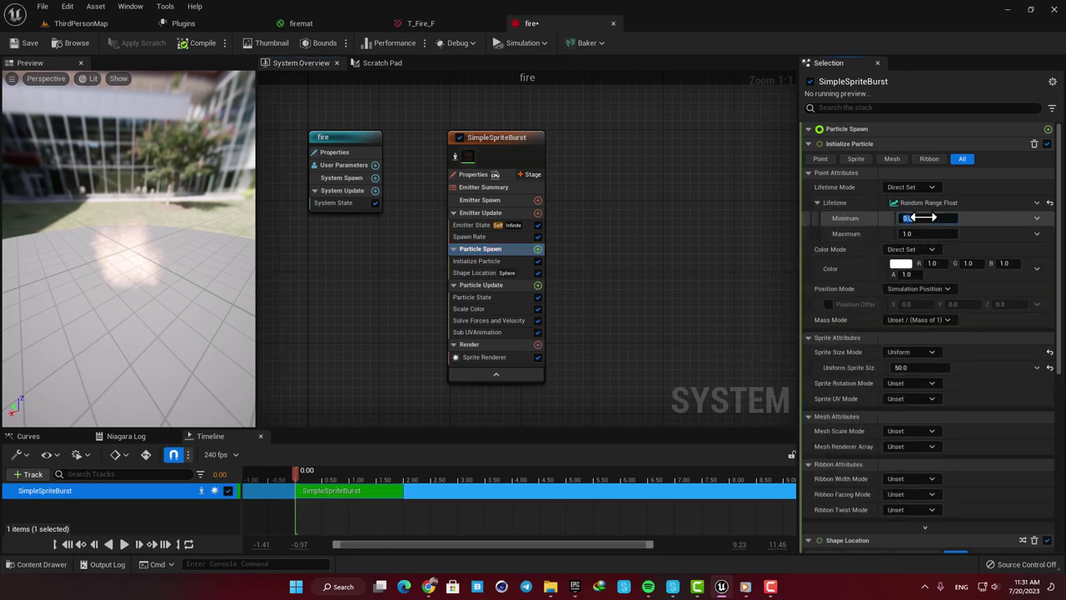
click(920, 234)
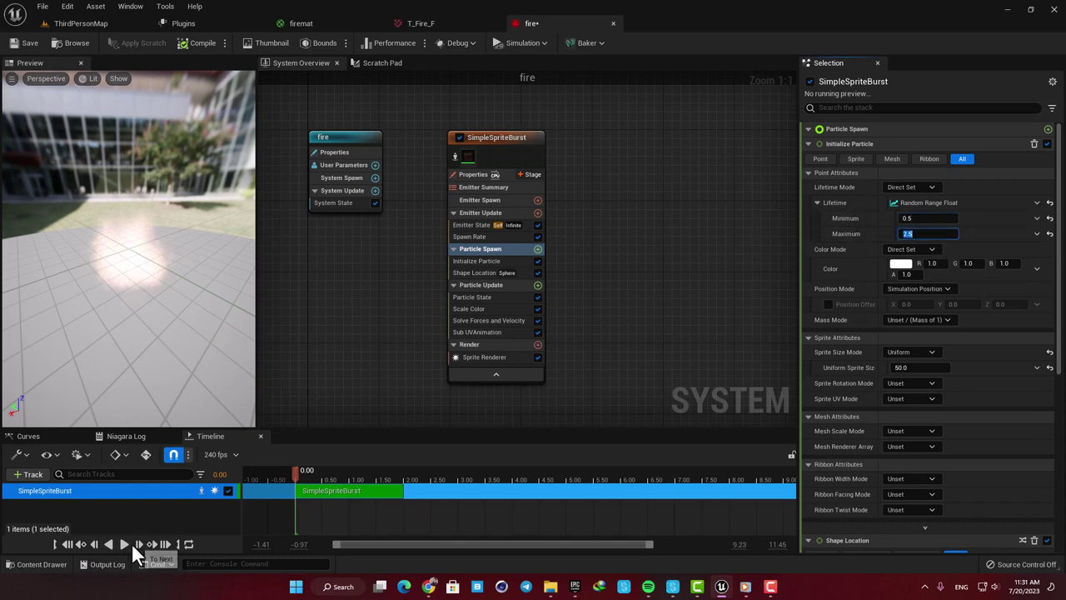
click(124, 545)
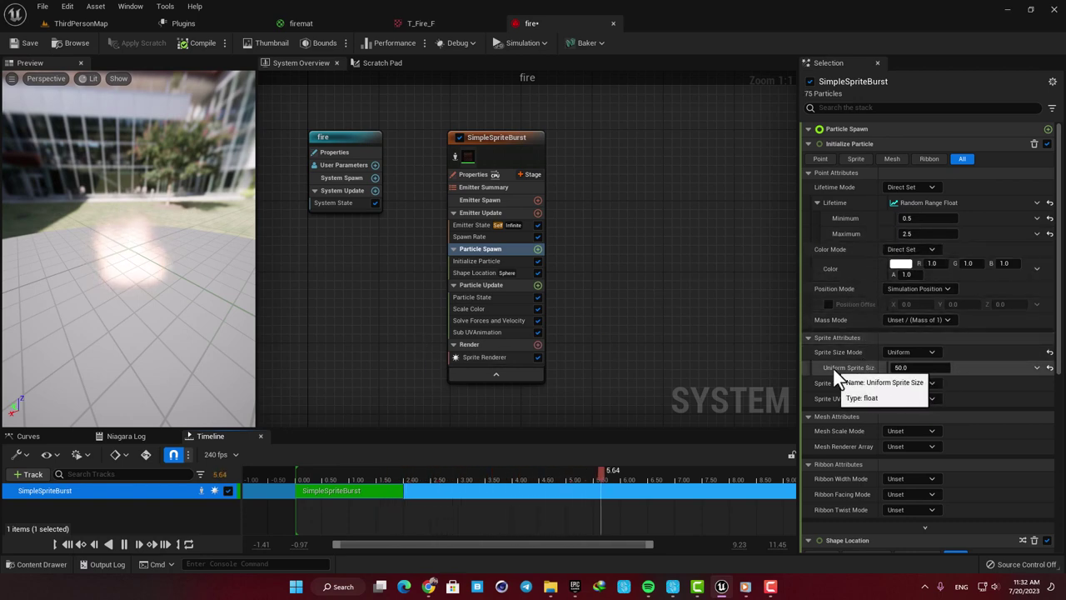
Make the Uniform Sprite Size in Initialize Particle a Random Range Float with minimum 100 and maximum 300.
click(1038, 370)
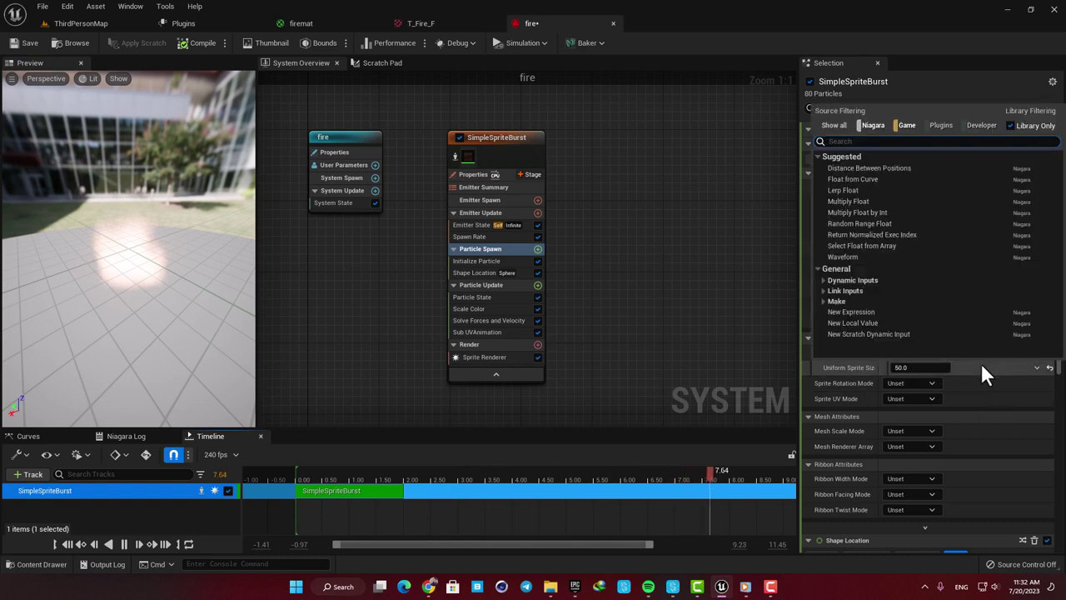
click(872, 224)
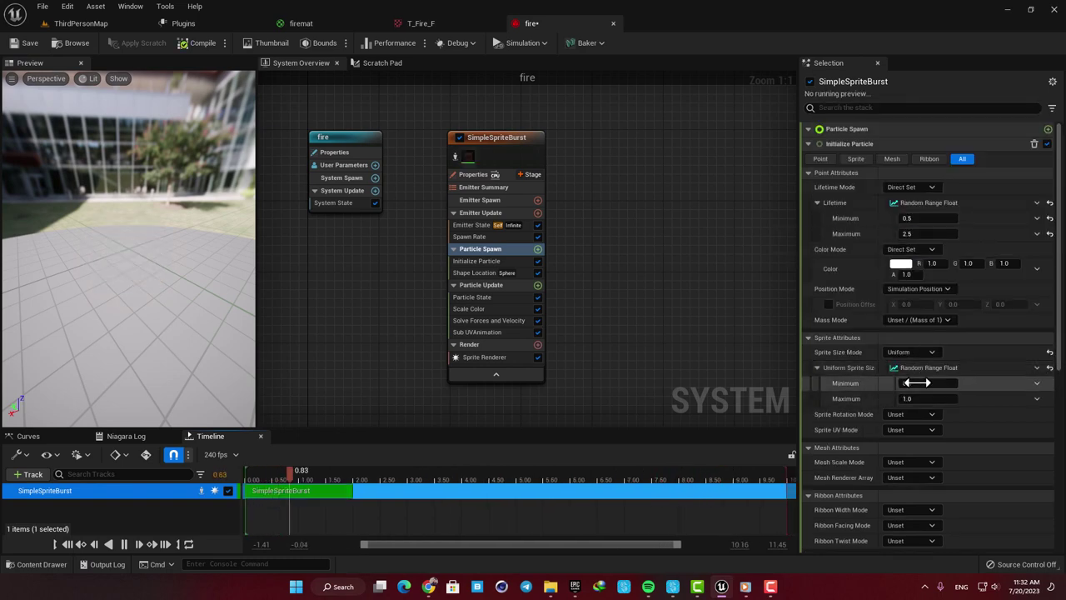
text(100)
key(Return)
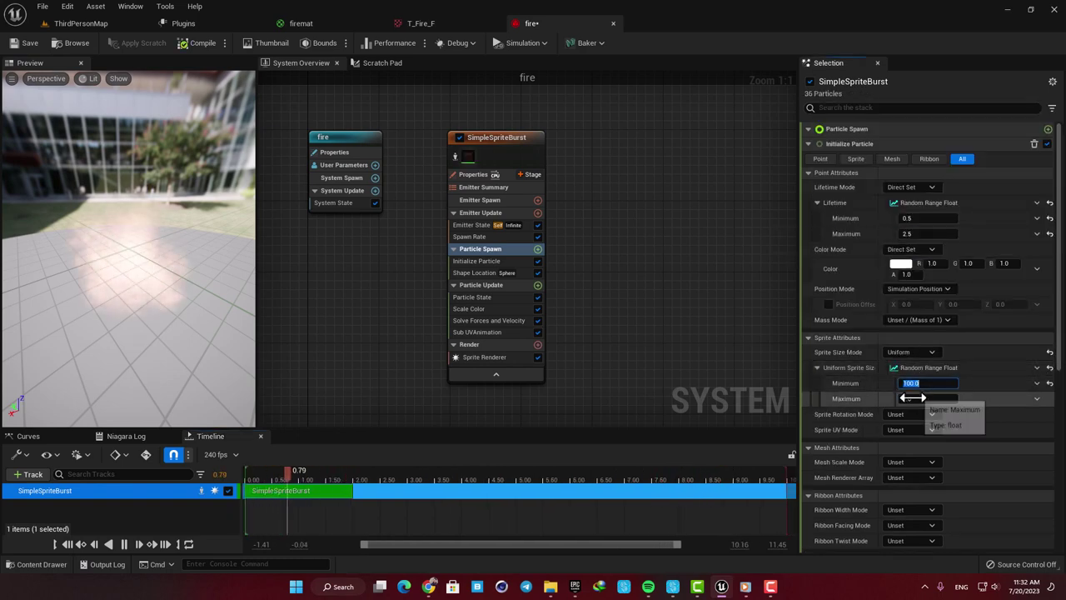
click(916, 398)
text(300)
key(Return)
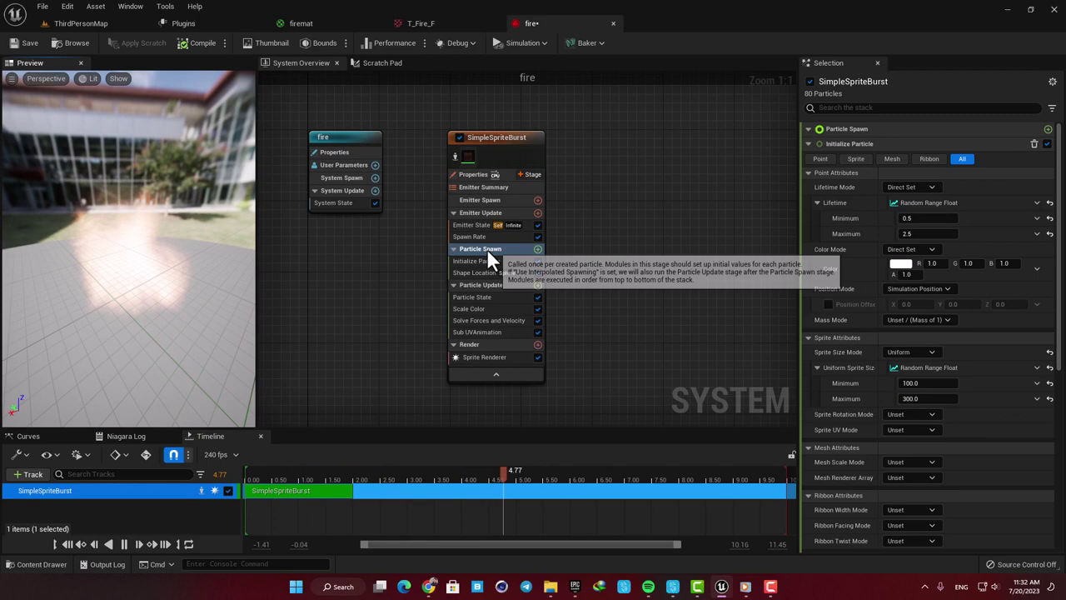
Add an Add Velocity module to the Particle Spawn group and set its Z velocity to 200.
click(538, 249)
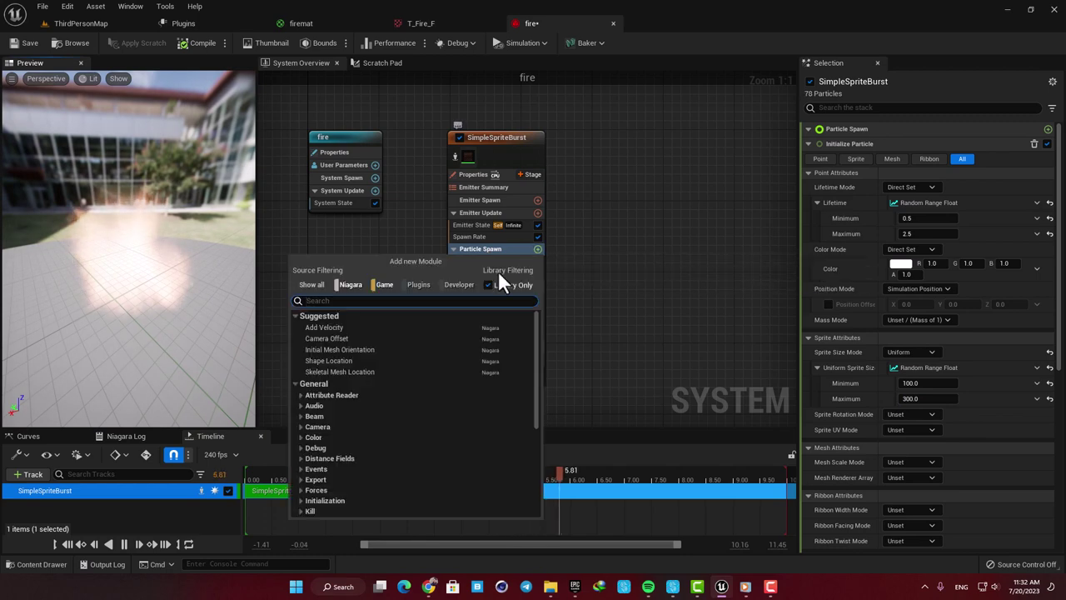
click(362, 327)
click(1006, 159)
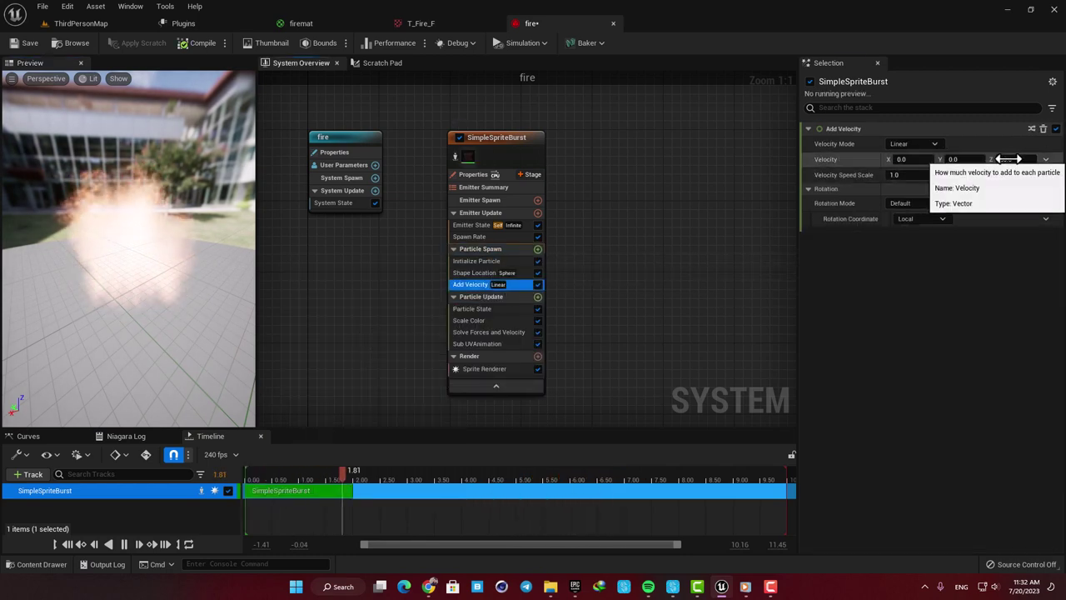
text(200)
key(Return)
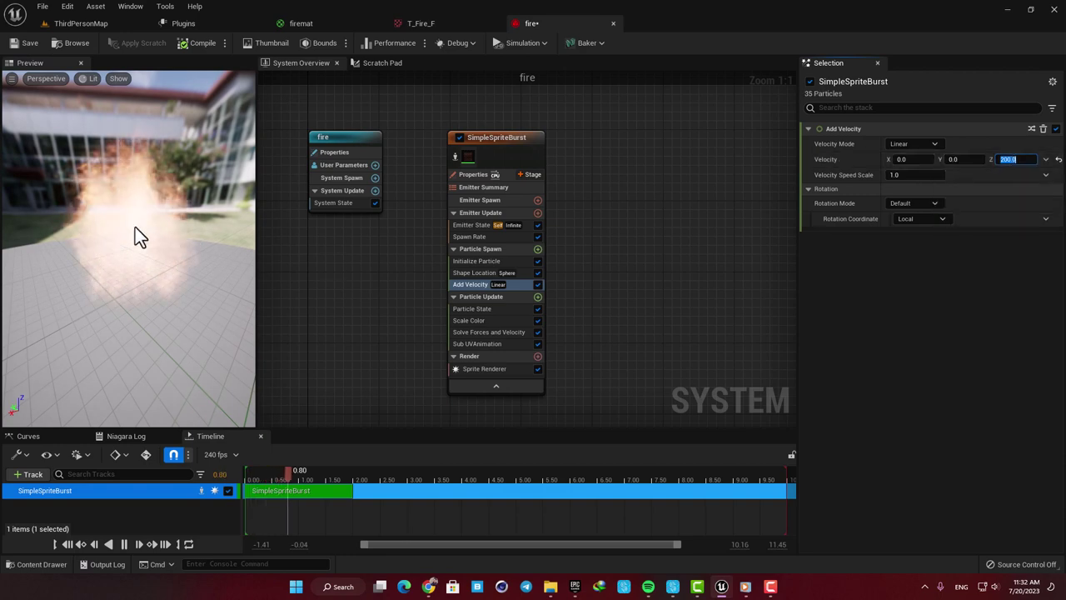
click(135, 227)
drag(135, 225, 152, 243)
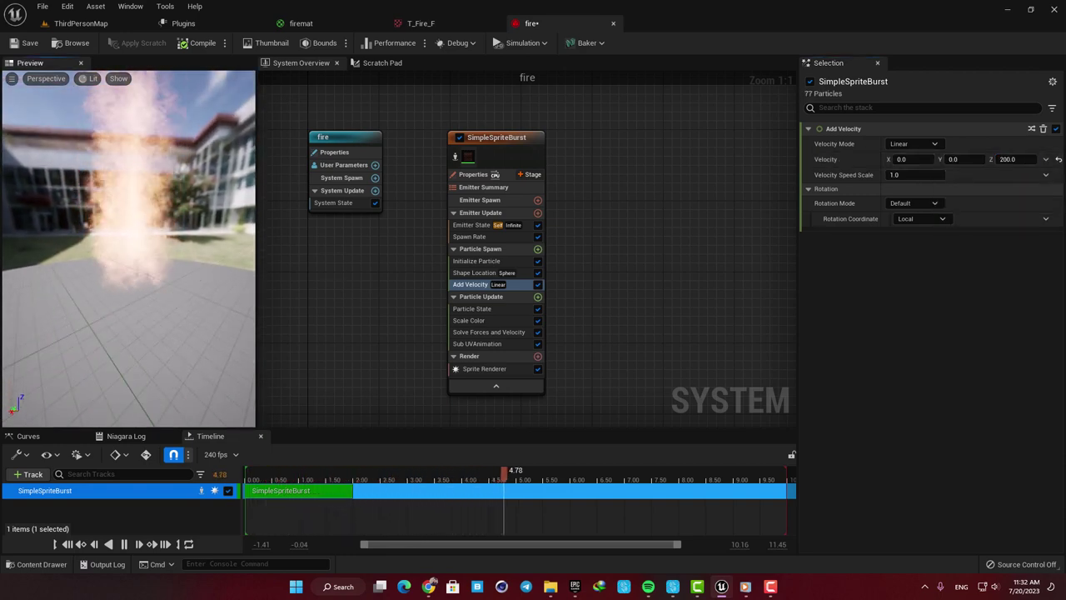
Place the fire Niagara system on the arena floor of the ThirdPersonMap level.
click(93, 25)
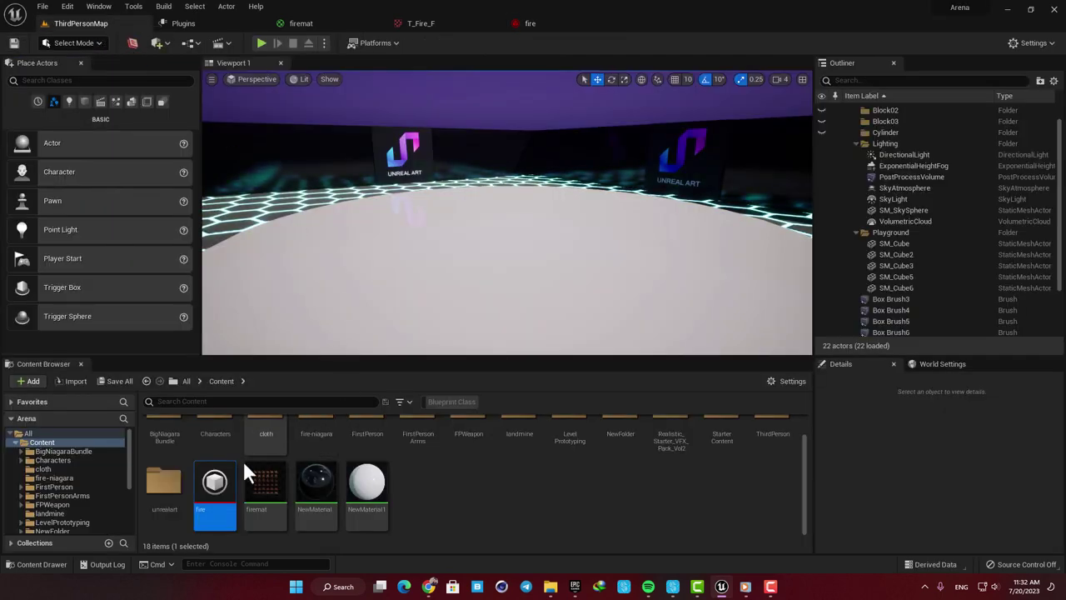
drag(215, 483, 471, 183)
right_drag(471, 183, 578, 225)
click(611, 258)
Examine the placed fire effect in the level from several angles and distances.
right_drag(609, 261, 598, 226)
right_drag(518, 232, 383, 230)
key(d)
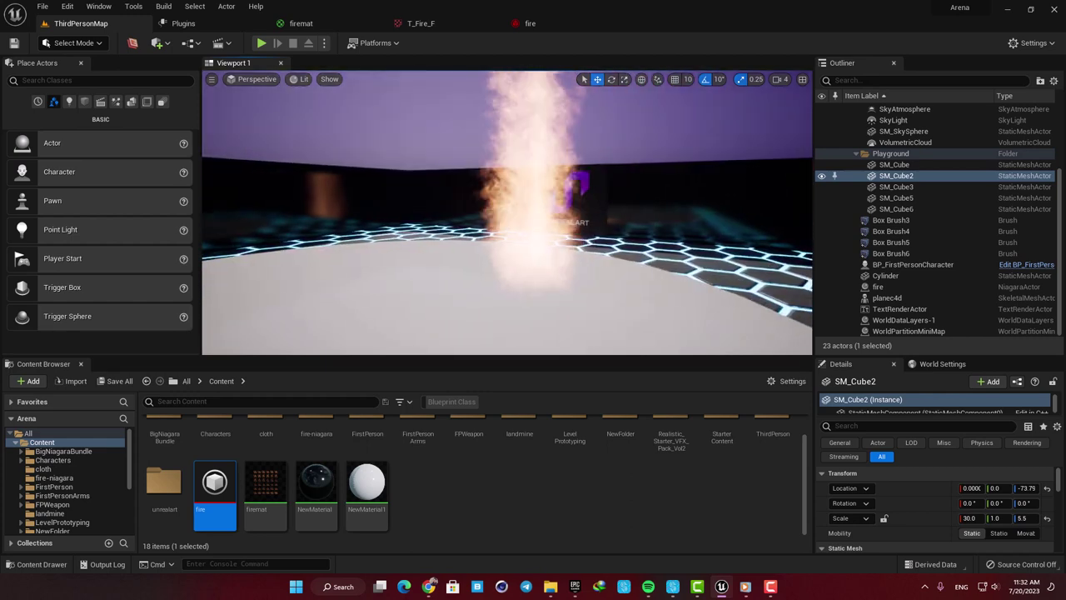
click(517, 219)
right_drag(506, 163, 500, 163)
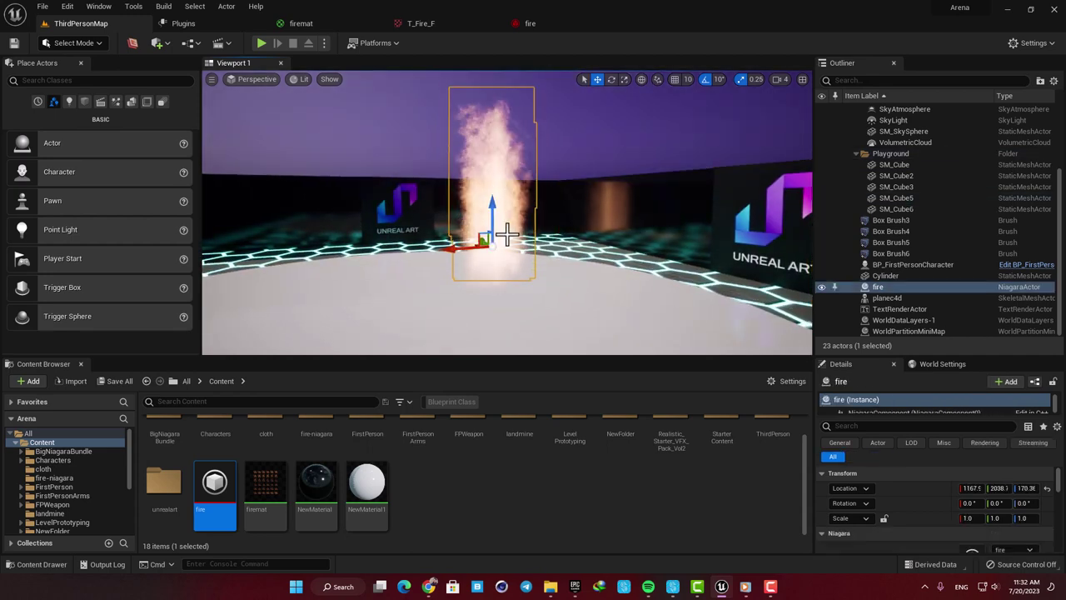
right_drag(500, 163, 473, 138)
key(a)
key(d)
right_drag(429, 201, 542, 281)
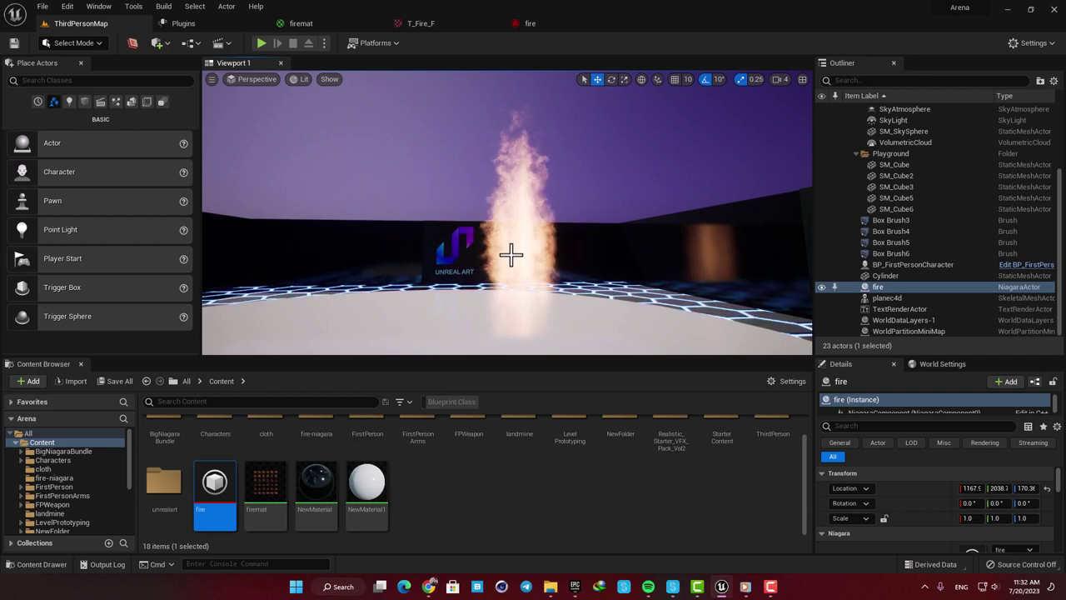